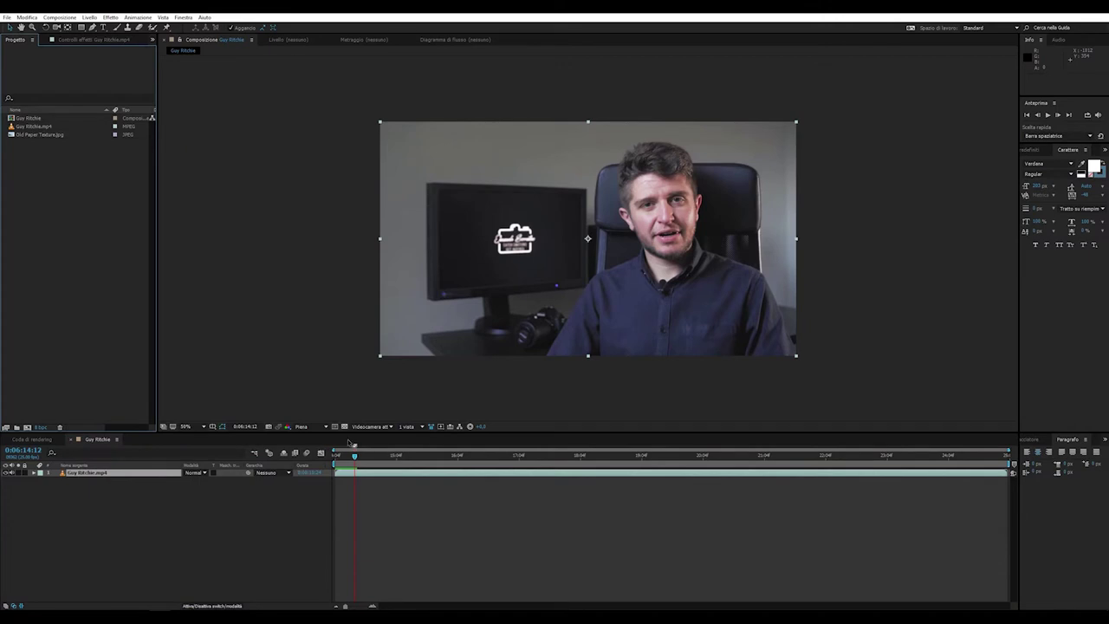
# Scrub the Guy Ritchie timeline to 0:06:19:18, where the man faces the camera.
pyautogui.moveTo(355, 459); pyautogui.dragTo(676, 433)
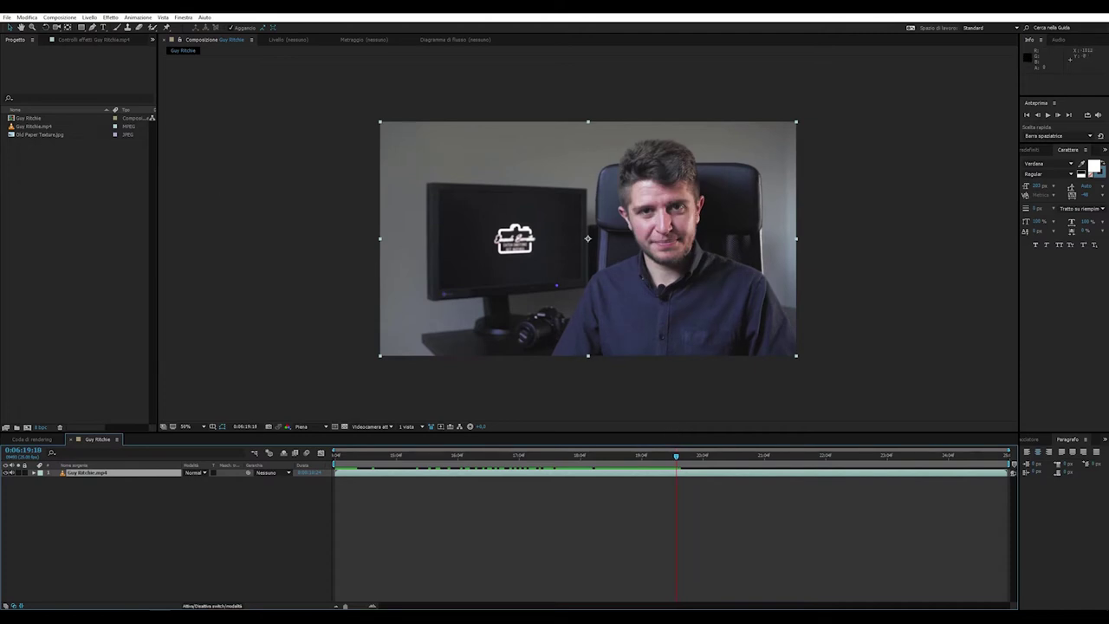
# Duplicate the Guy Ritchie.mp4 layer and precompose the copy as Guy Ritchie.mp4 Comp 1.
pyautogui.click(24, 18)
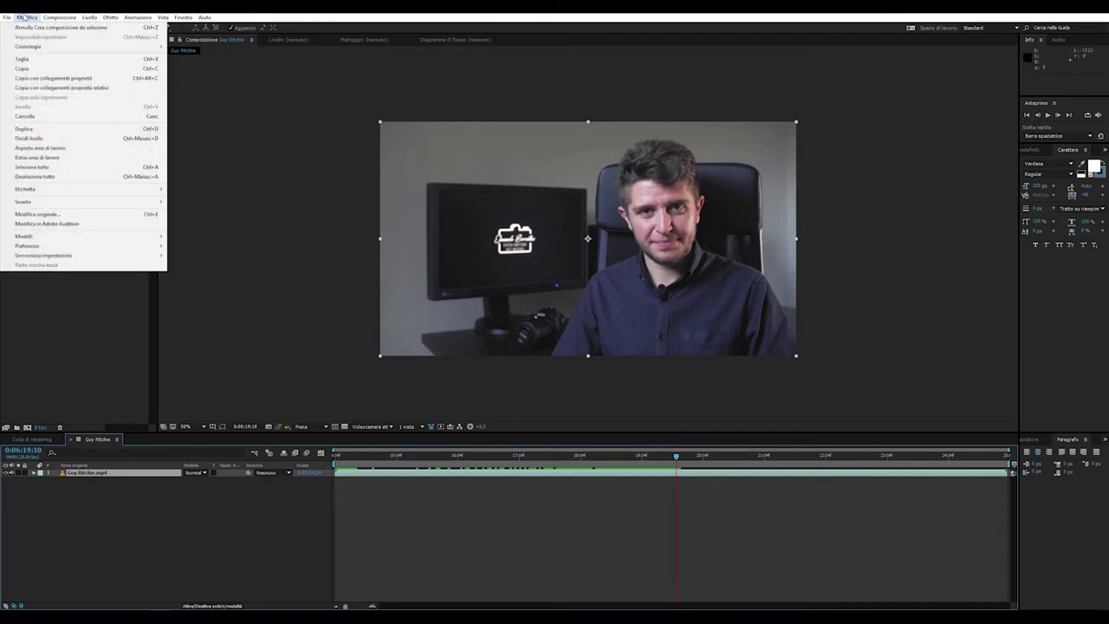
pyautogui.click(34, 128)
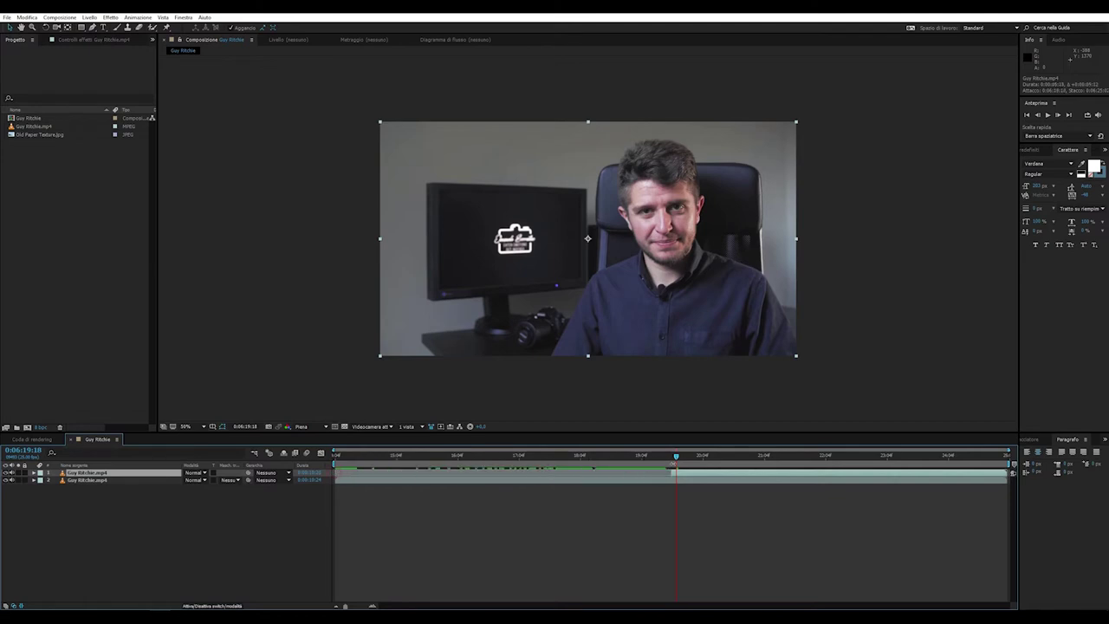
pyautogui.rightClick(104, 474)
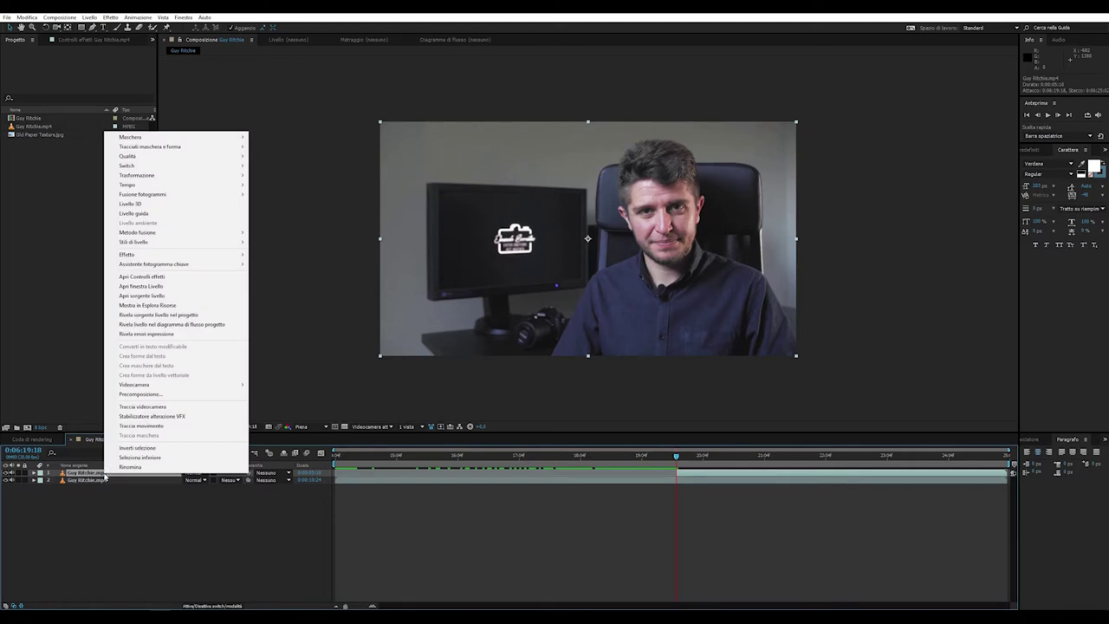
pyautogui.click(135, 395)
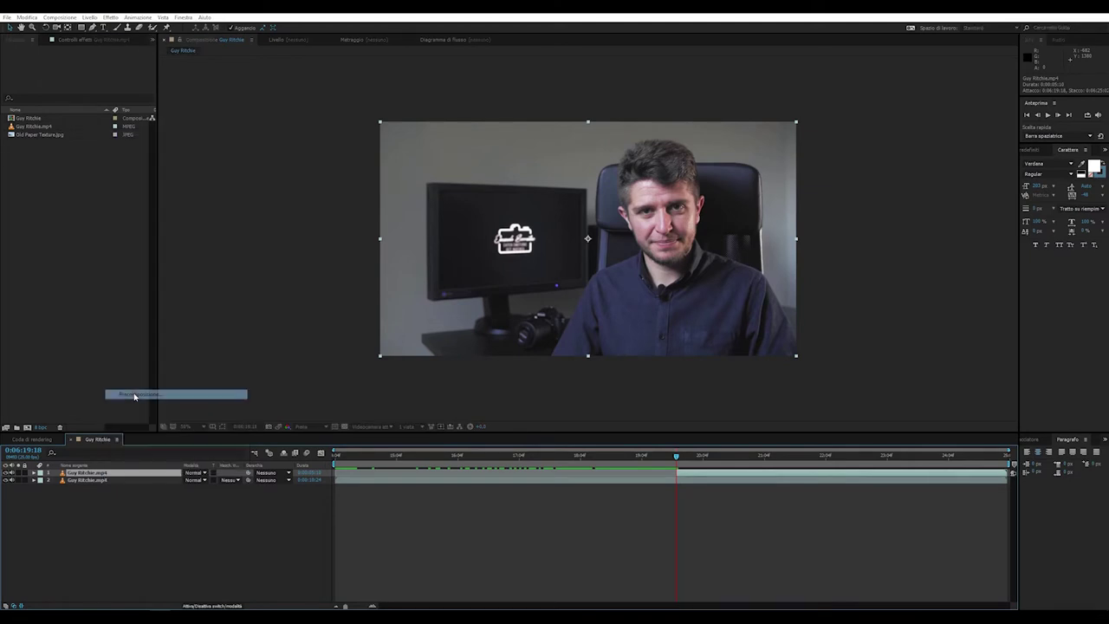
pyautogui.click(150, 125)
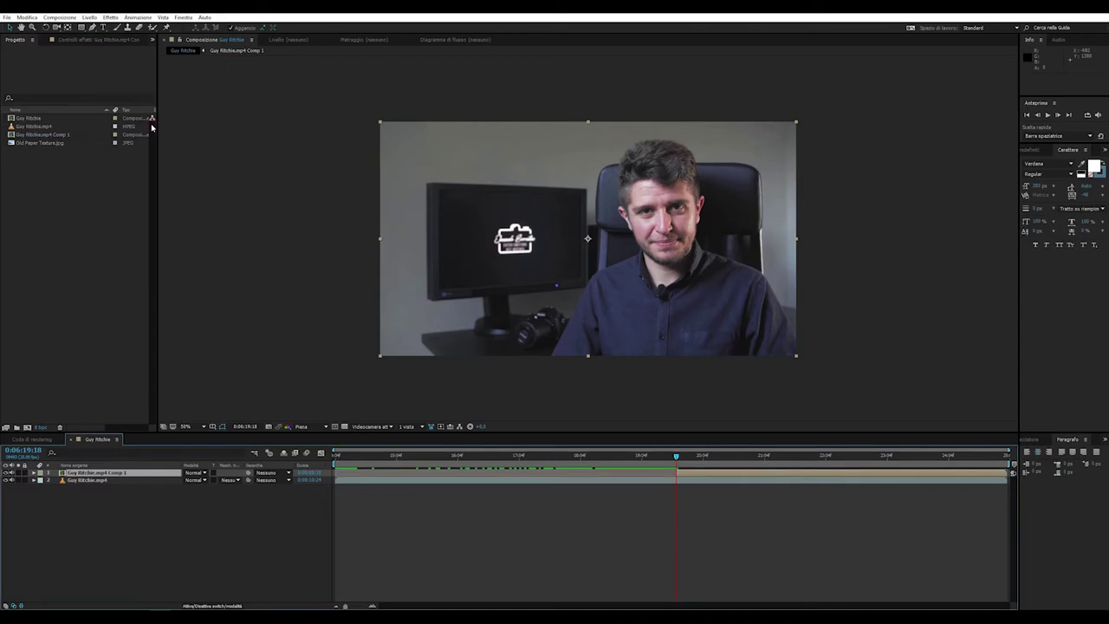
# Inside Guy Ritchie.mp4 Comp 1, freeze the clip on the 0:06:19:18 frame.
pyautogui.doubleClick(104, 473)
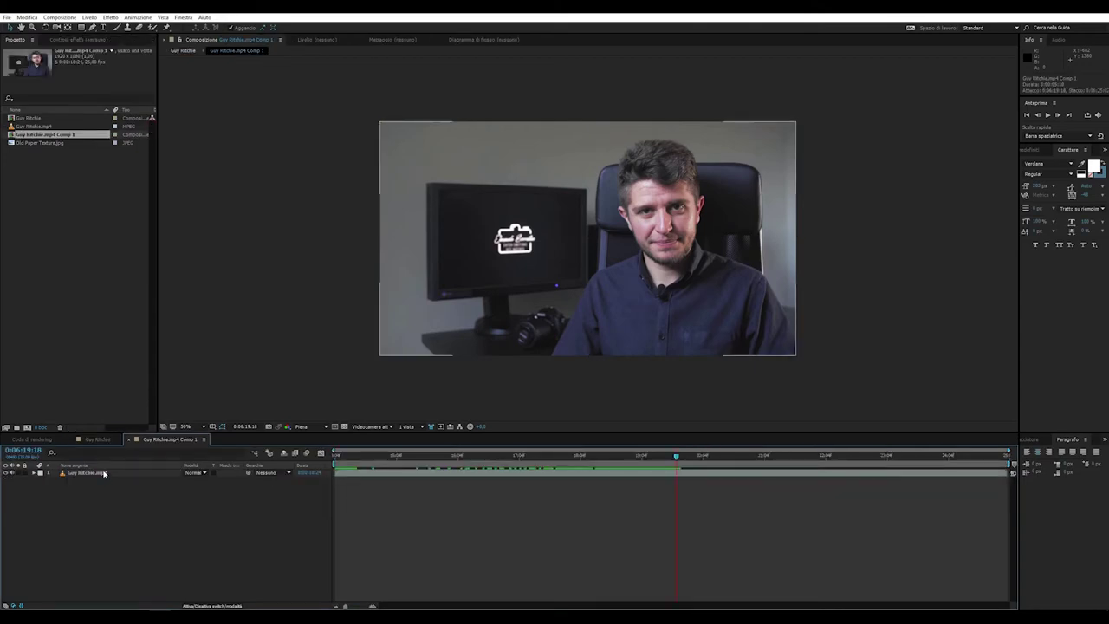
pyautogui.click(675, 474)
pyautogui.rightClick(677, 475)
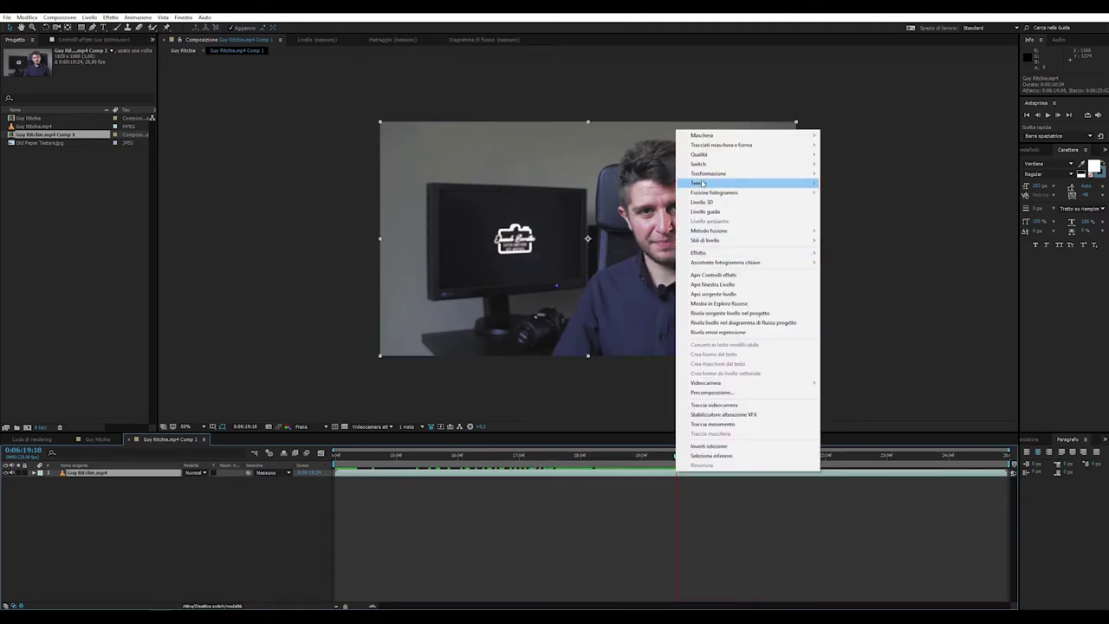
pyautogui.moveTo(699, 182)
pyautogui.click(570, 211)
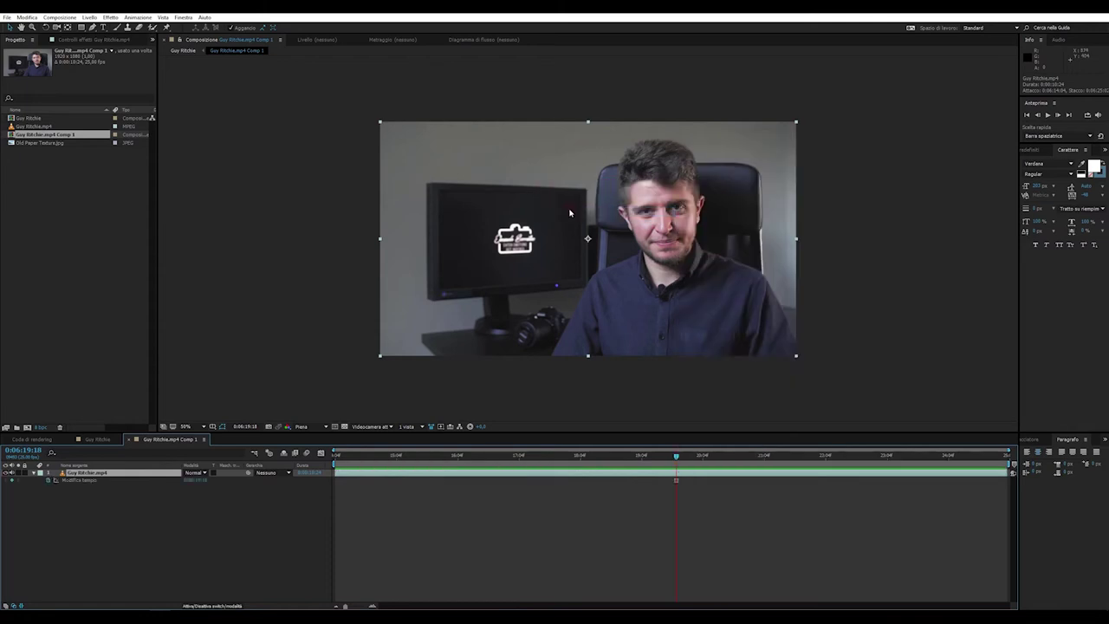
pyautogui.click(94, 26)
# Start the mask at the bottom edge and trace up the left shoulder, neck and head.
pyautogui.click(546, 359)
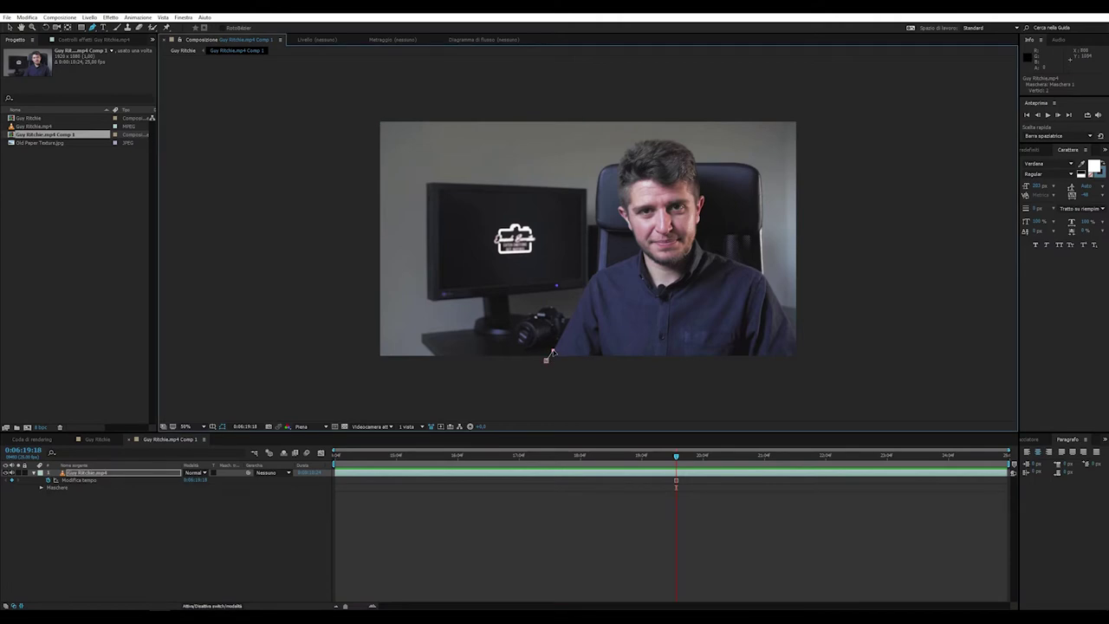
pyautogui.click(598, 274)
pyautogui.click(611, 264)
pyautogui.click(625, 257)
pyautogui.click(638, 248)
pyautogui.click(633, 227)
pyautogui.click(621, 209)
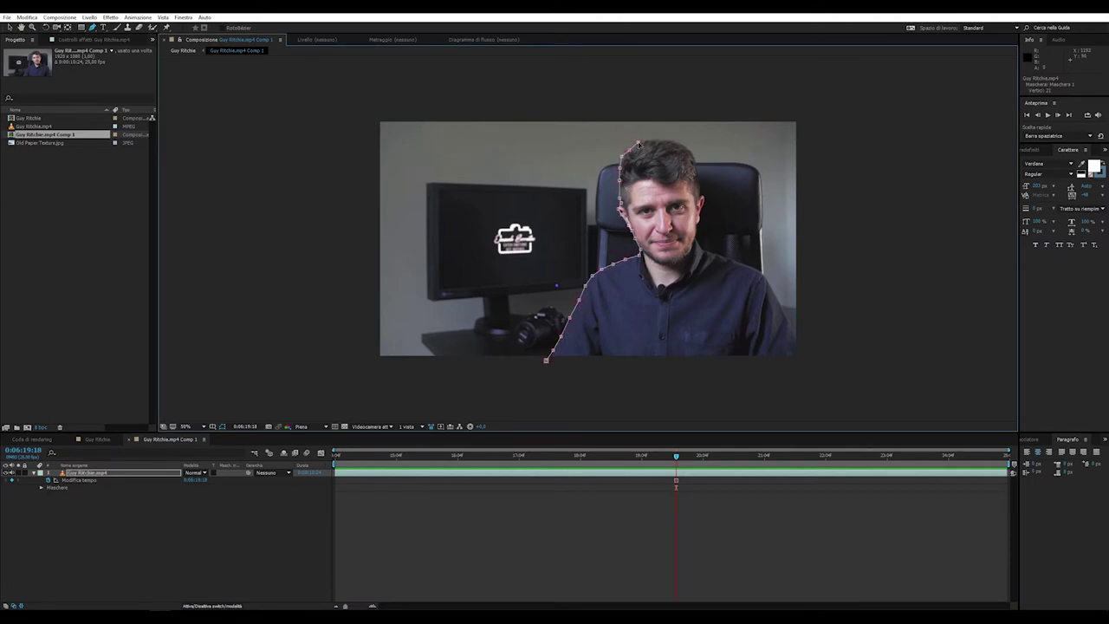
# Continue the mask over the head and down the right shoulder, closing it at the first point.
pyautogui.click(700, 179)
pyautogui.click(704, 201)
pyautogui.click(701, 226)
pyautogui.click(734, 260)
pyautogui.click(771, 284)
pyautogui.click(798, 343)
pyautogui.click(801, 357)
pyautogui.click(546, 359)
pyautogui.moveTo(1020, 158); pyautogui.dragTo(884, 159)
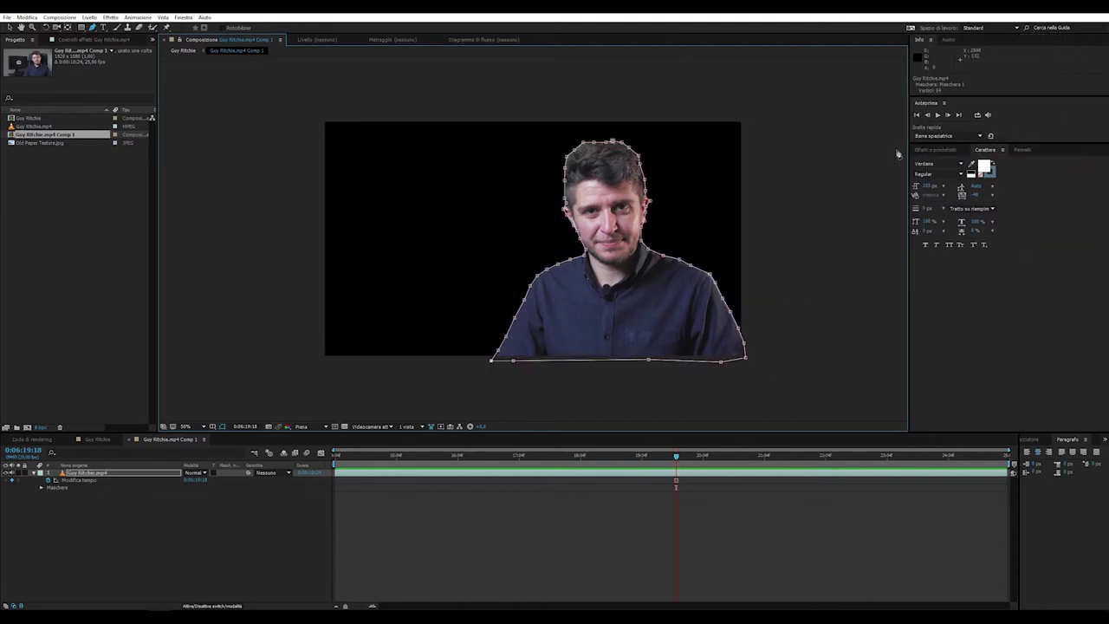
# Apply the Curve and Soglia effects to the cut-out man layer.
pyautogui.click(909, 150)
pyautogui.write('curve')
pyautogui.moveTo(913, 199)
pyautogui.mouseDown()
pyautogui.moveTo(117, 175)
pyautogui.moveTo(98, 473)
pyautogui.mouseUp()
pyautogui.click(901, 162)
pyautogui.write('soglia')
pyautogui.moveTo(913, 176)
pyautogui.mouseDown()
pyautogui.moveTo(77, 249)
pyautogui.moveTo(69, 240)
pyautogui.mouseUp()
# Bend Curves into an S-curve and set the Soglia level to about 62.
pyautogui.moveTo(48, 172); pyautogui.dragTo(48, 184)
pyautogui.moveTo(98, 122); pyautogui.dragTo(98, 115)
pyautogui.moveTo(88, 240); pyautogui.dragTo(90, 240)
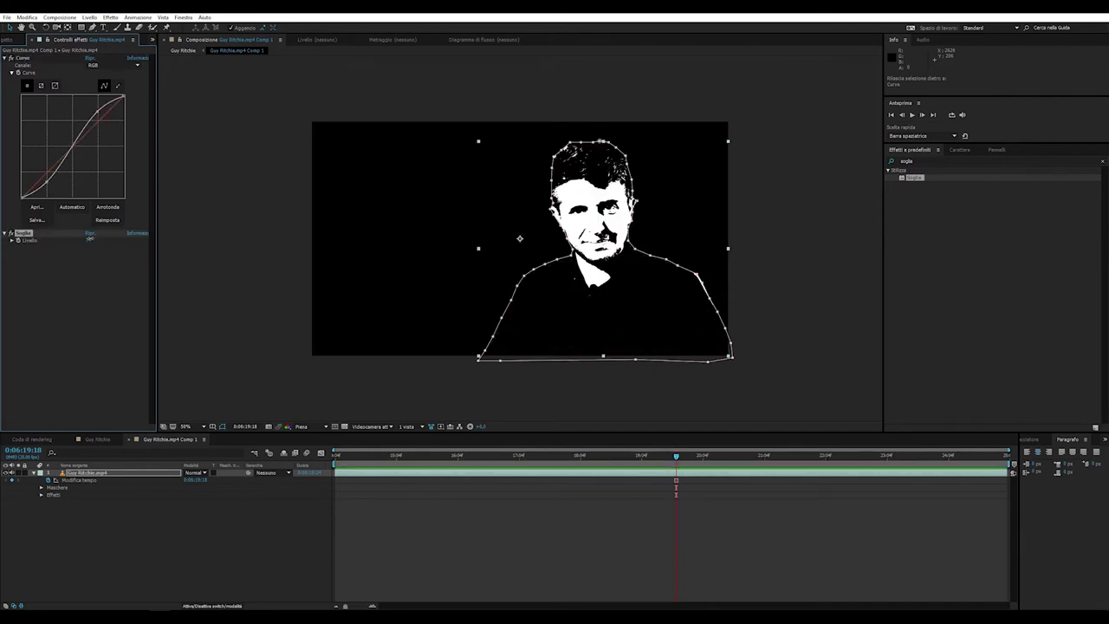
pyautogui.moveTo(45, 181); pyautogui.dragTo(101, 119)
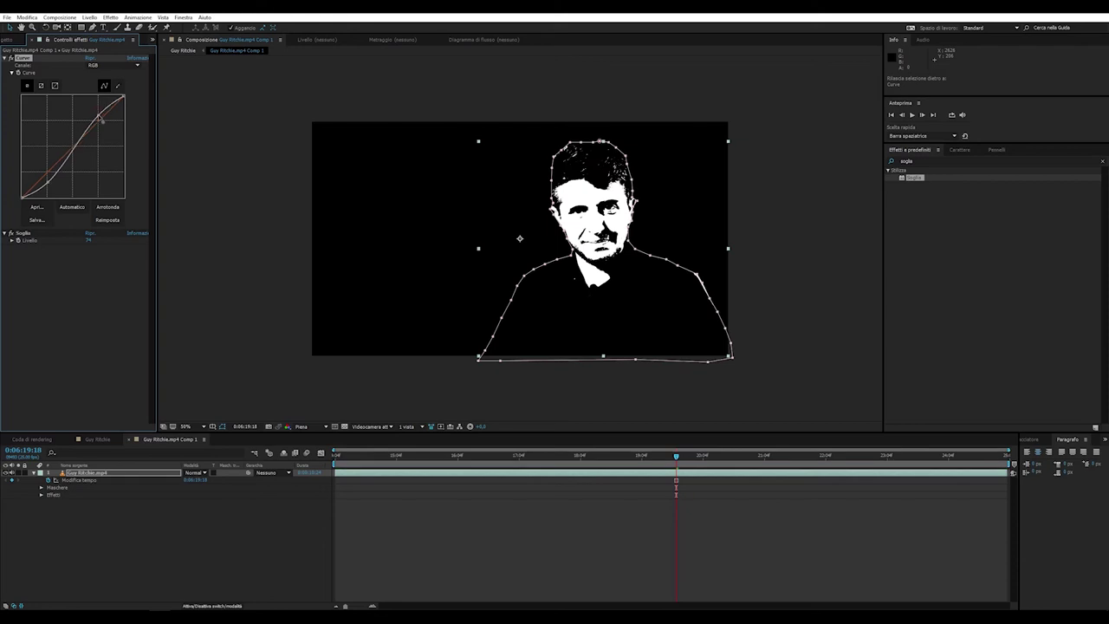
pyautogui.moveTo(88, 240); pyautogui.dragTo(161, 233)
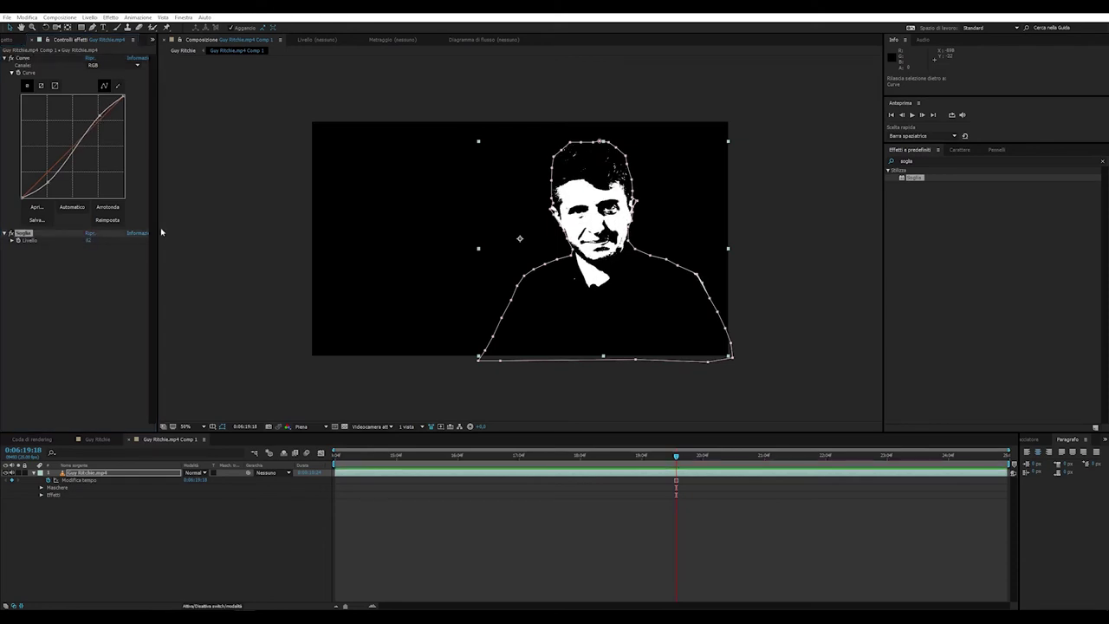
# Apply the Tratto stroke to the man's mask with a larger brush size.
pyautogui.doubleClick(906, 162)
pyautogui.write('tratti')
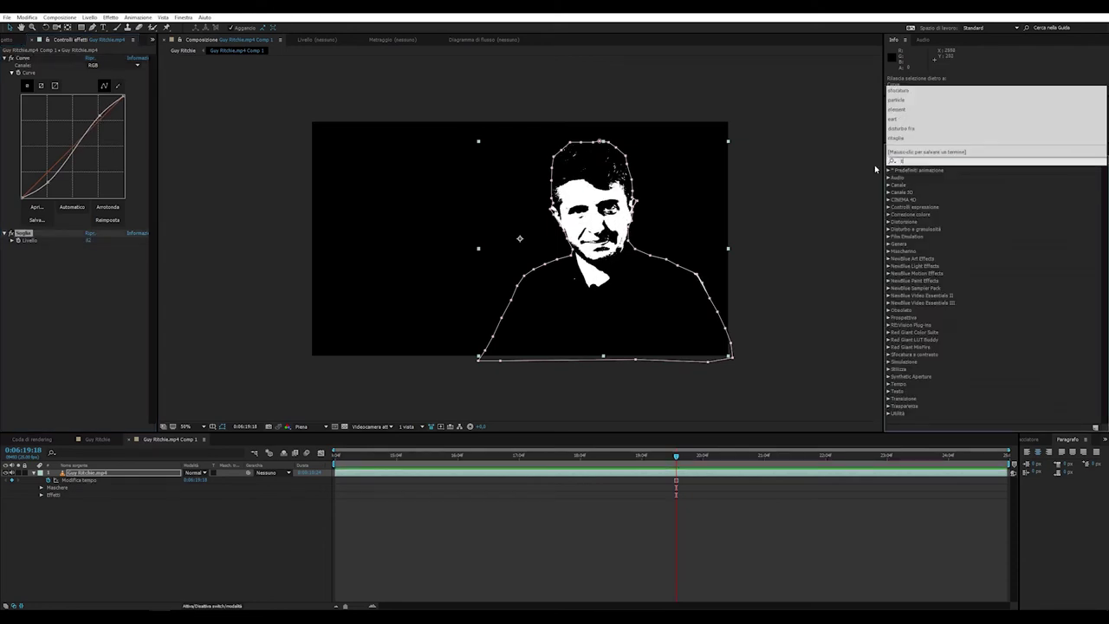
pyautogui.press('BackSpace')
pyautogui.write('o')
pyautogui.moveTo(913, 214); pyautogui.dragTo(641, 257)
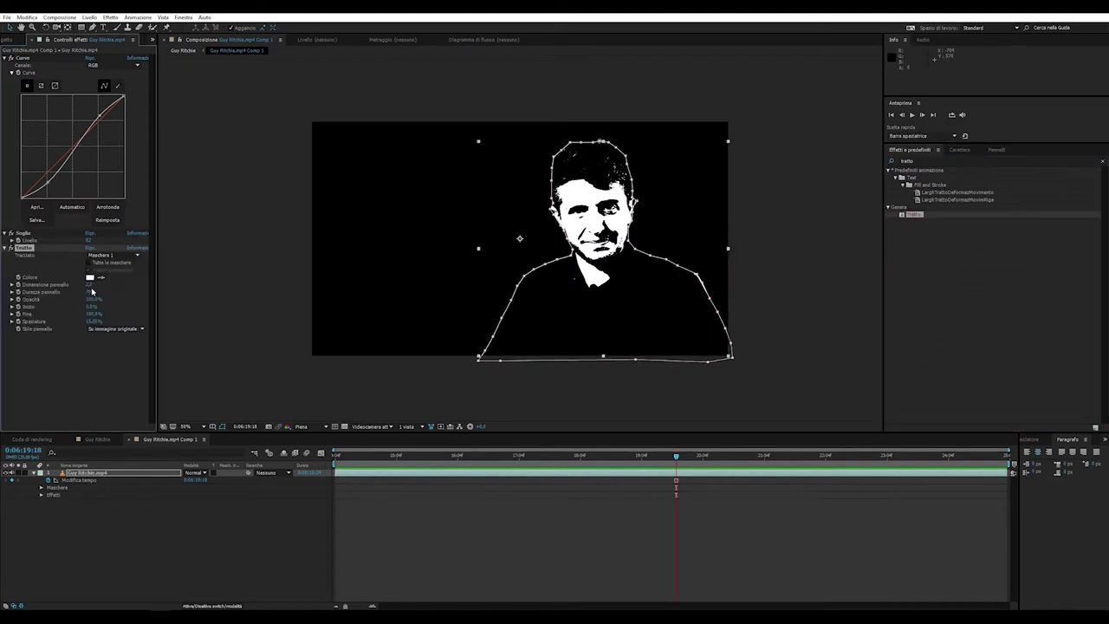
pyautogui.press('Return')
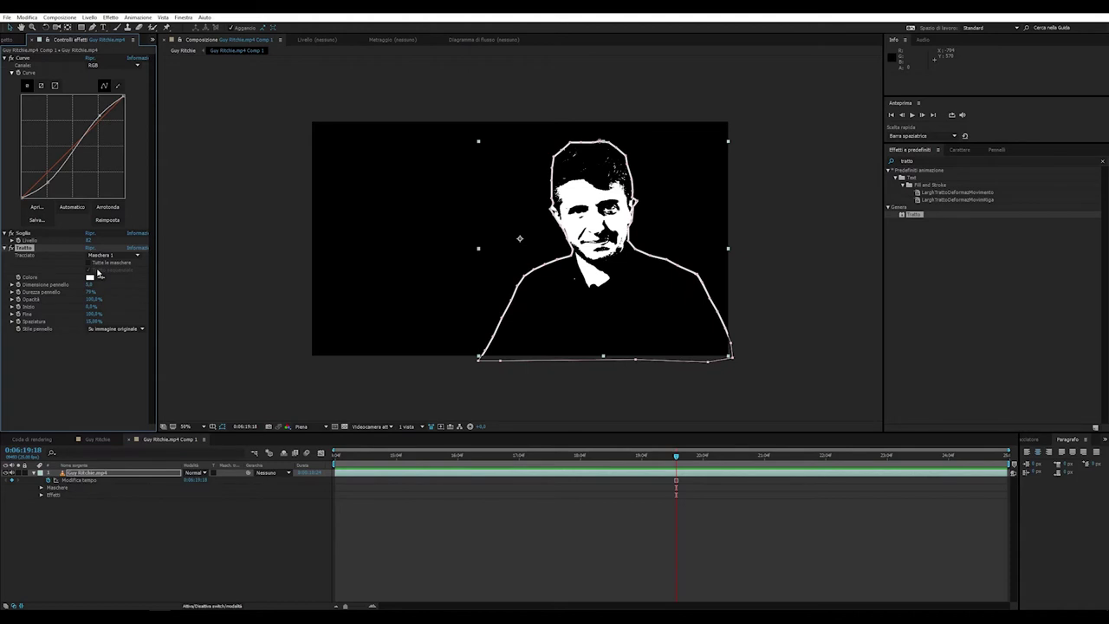
pyautogui.click(112, 370)
# Add a white Ombra esterna drop shadow offset away from the figure.
pyautogui.click(905, 161)
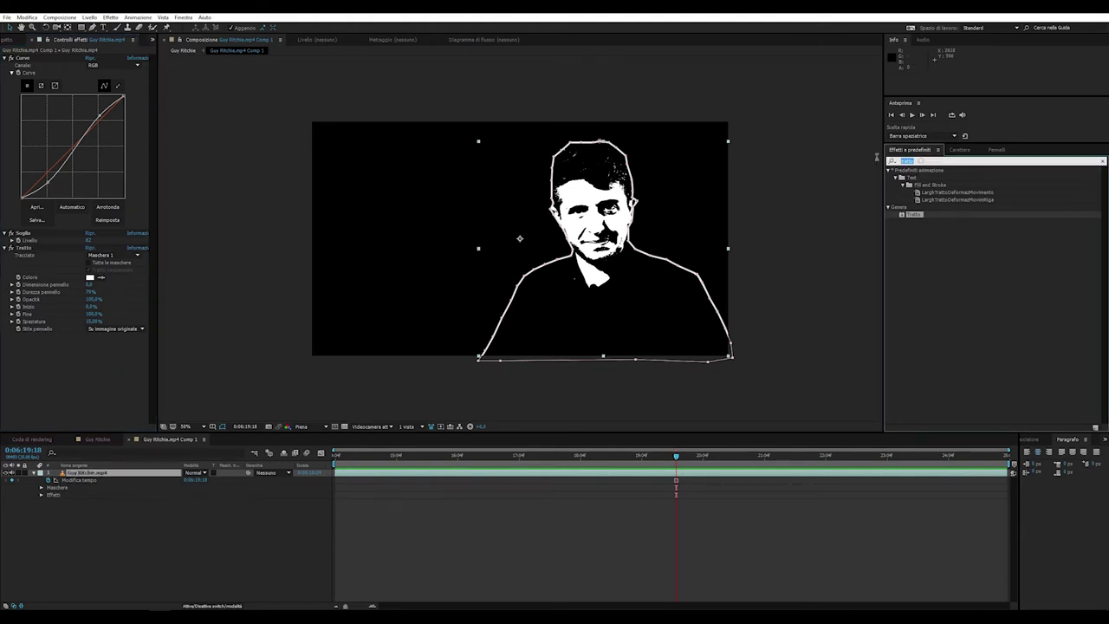
pyautogui.press('BackSpace')
pyautogui.write('ombra')
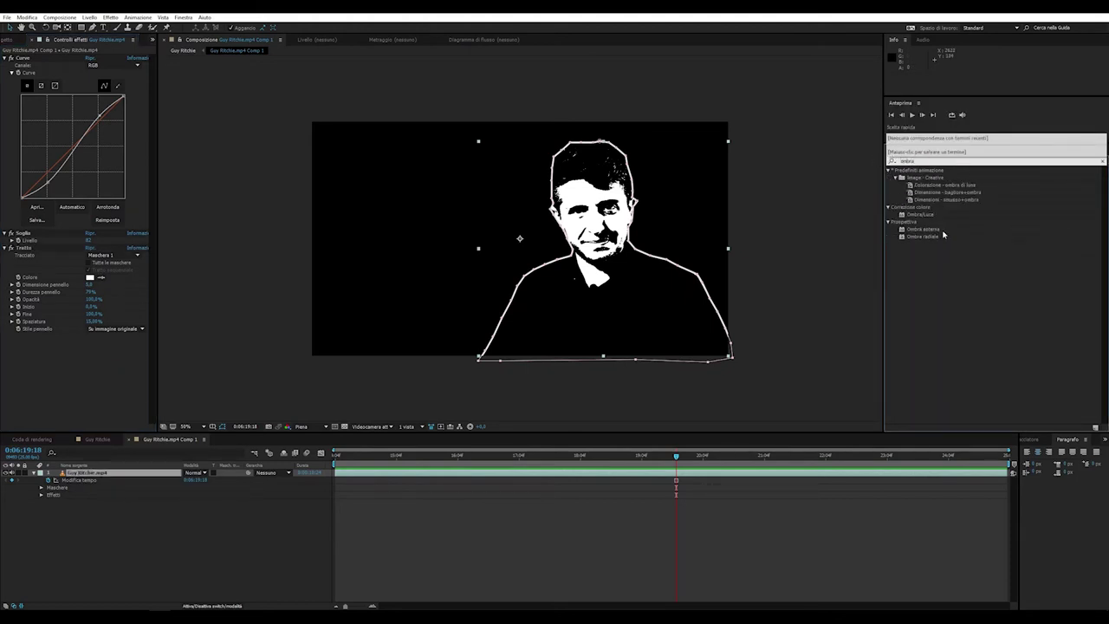
pyautogui.moveTo(924, 229); pyautogui.dragTo(110, 364)
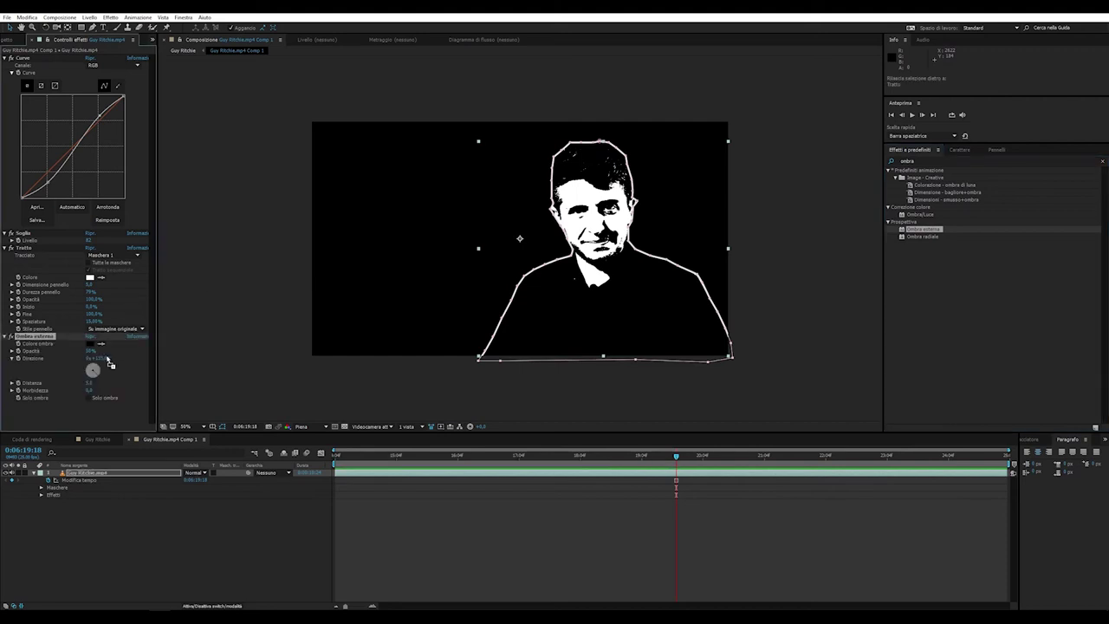
pyautogui.click(90, 343)
pyautogui.click(70, 67)
pyautogui.click(633, 203)
pyautogui.click(201, 26)
pyautogui.moveTo(87, 383)
pyautogui.mouseDown()
pyautogui.moveTo(104, 369)
pyautogui.moveTo(96, 374)
pyautogui.mouseUp()
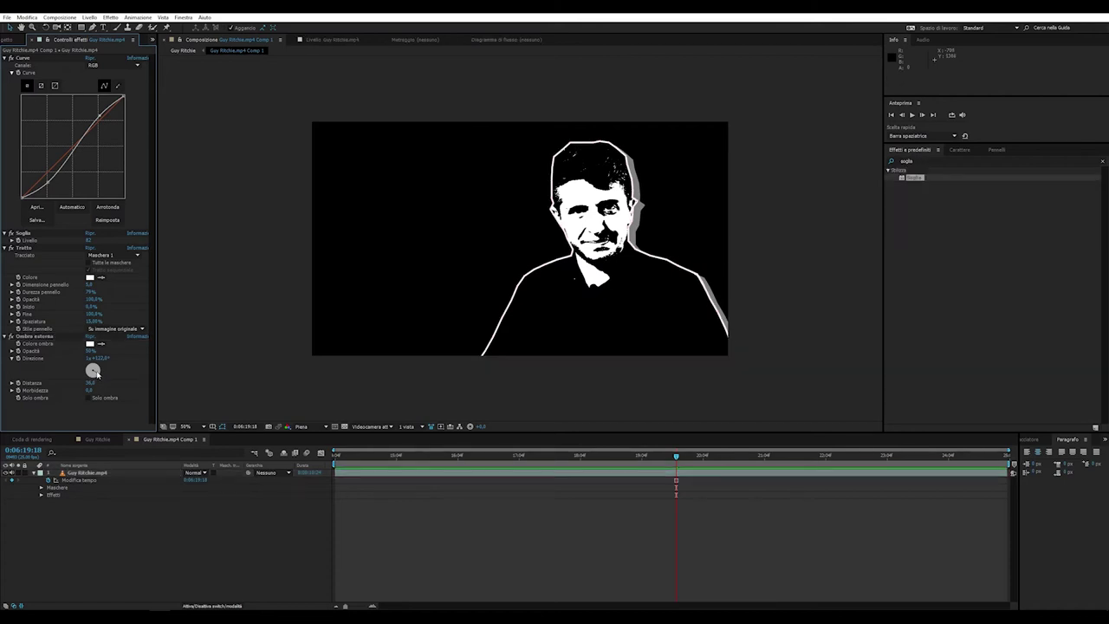
# Place Old Paper Texture.jpg beneath the man and scale it up to fill the frame.
pyautogui.click(153, 39)
pyautogui.click(135, 89)
pyautogui.moveTo(39, 151); pyautogui.dragTo(91, 502)
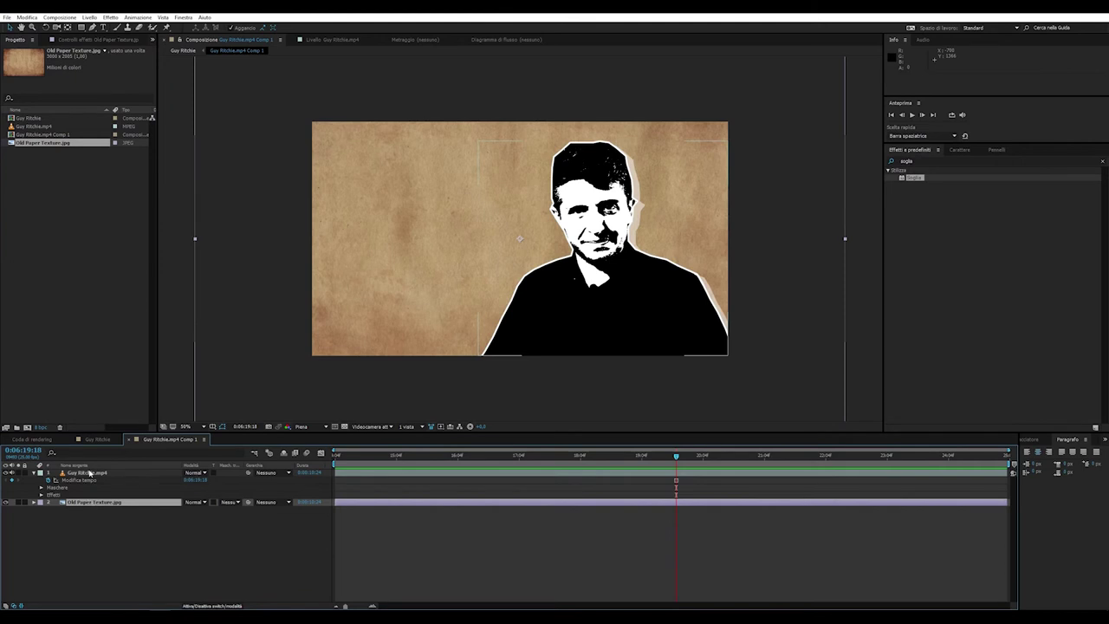
pyautogui.click(39, 509)
pyautogui.moveTo(194, 531); pyautogui.dragTo(227, 524)
pyautogui.click(914, 197)
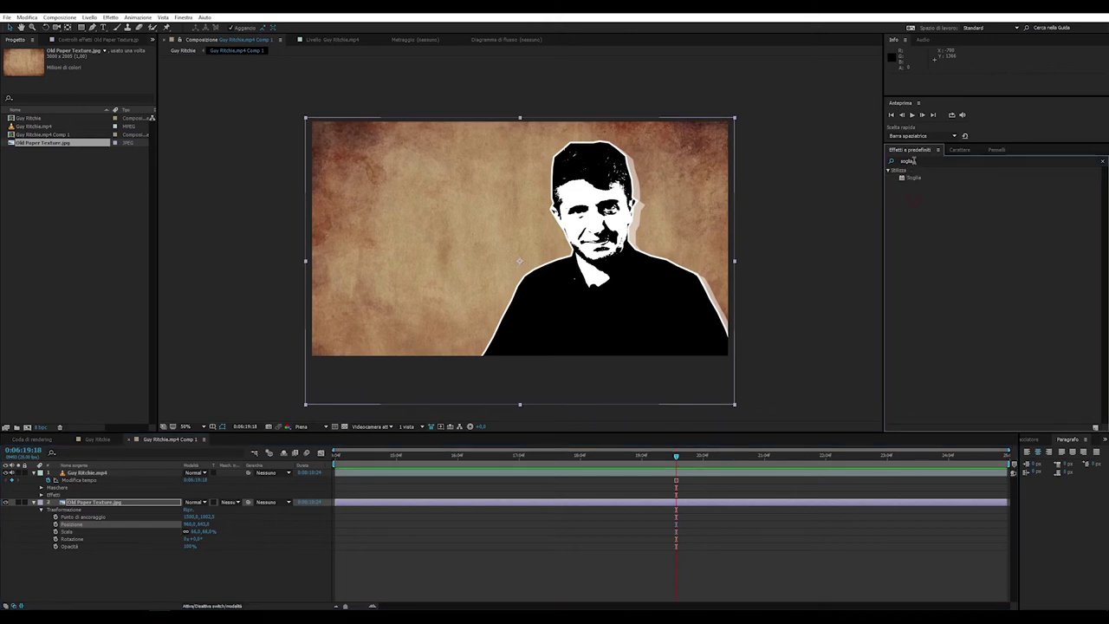
# Apply Soglia to the paper texture and adjust its threshold level.
pyautogui.click(913, 160)
pyautogui.moveTo(913, 177)
pyautogui.mouseDown()
pyautogui.moveTo(97, 516)
pyautogui.moveTo(102, 504)
pyautogui.mouseUp()
pyautogui.moveTo(93, 66); pyautogui.dragTo(95, 64)
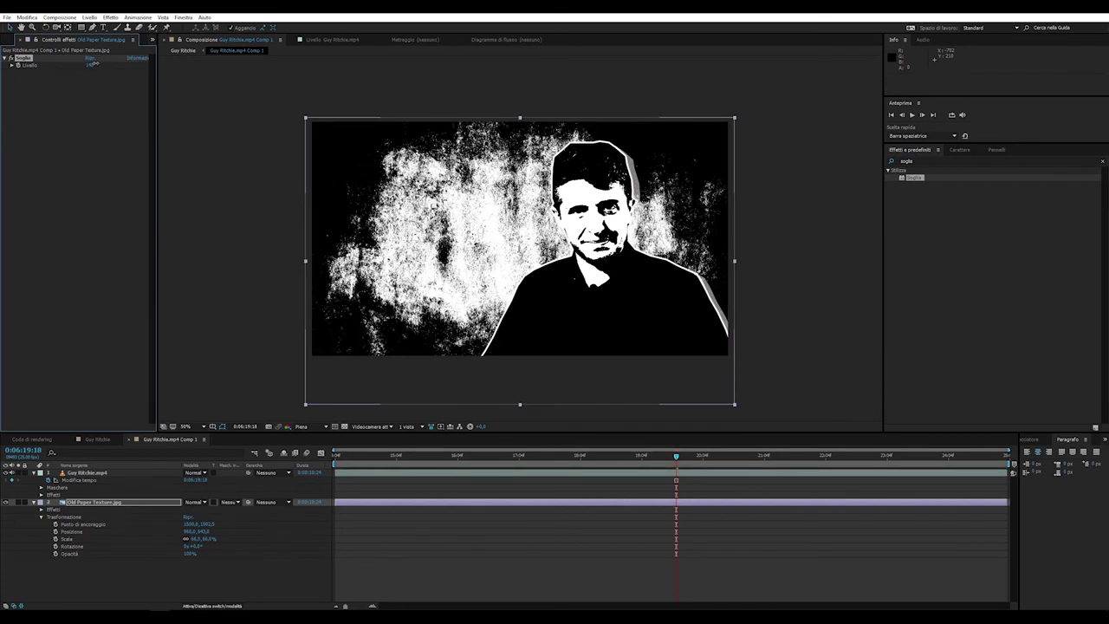
pyautogui.click(82, 572)
pyautogui.rightClick(80, 575)
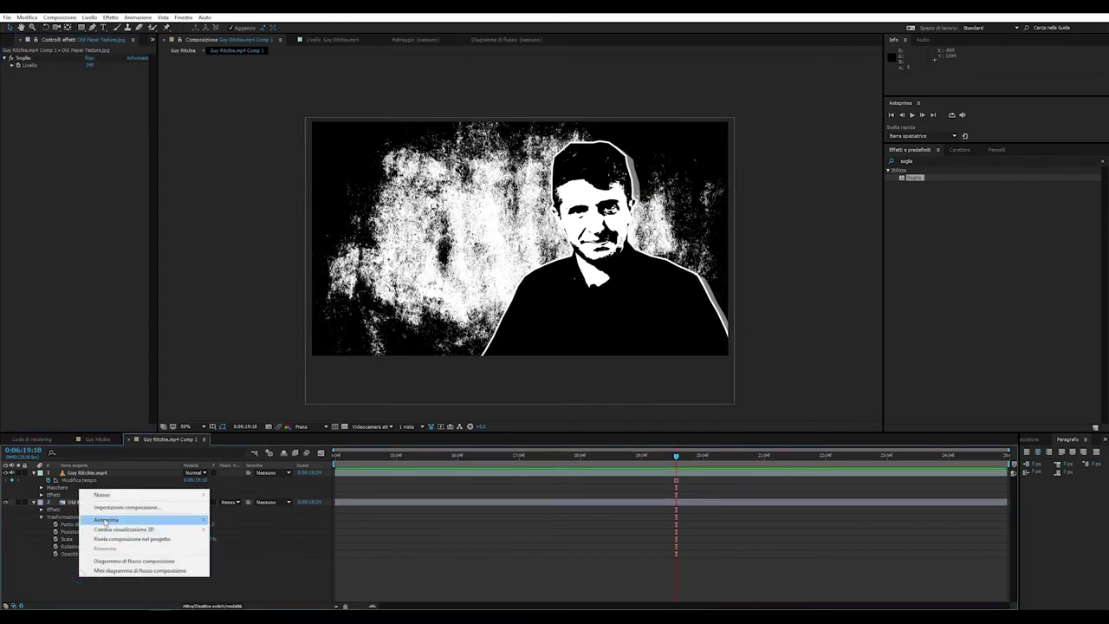
# Create a dark grey solid and move it to the bottom of the layer stack under the texture.
pyautogui.moveTo(117, 496)
pyautogui.click(239, 518)
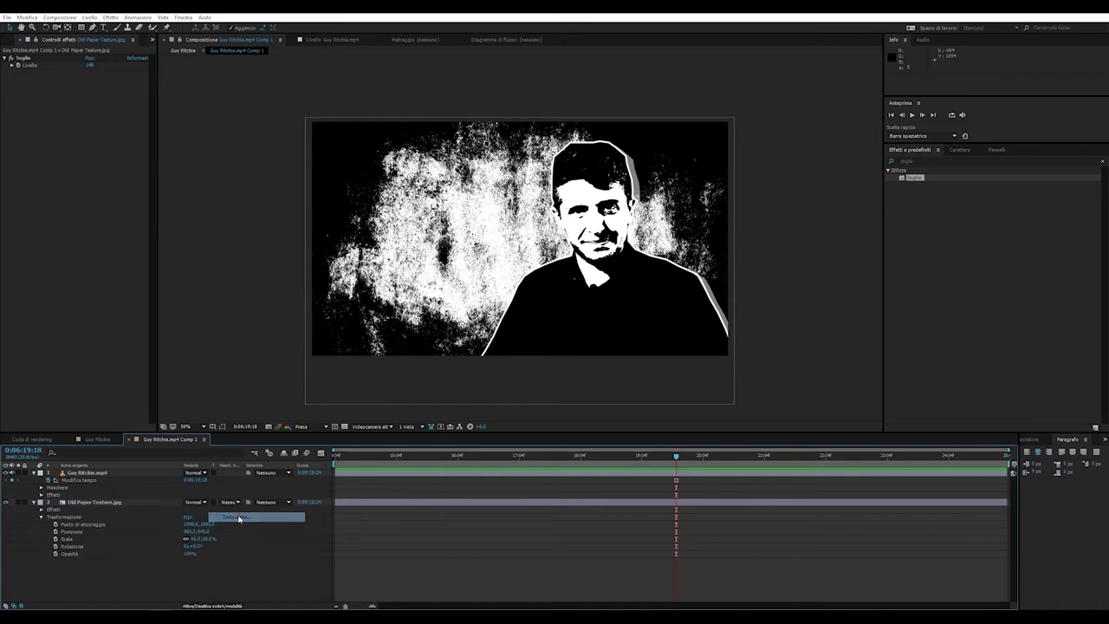
pyautogui.click(95, 155)
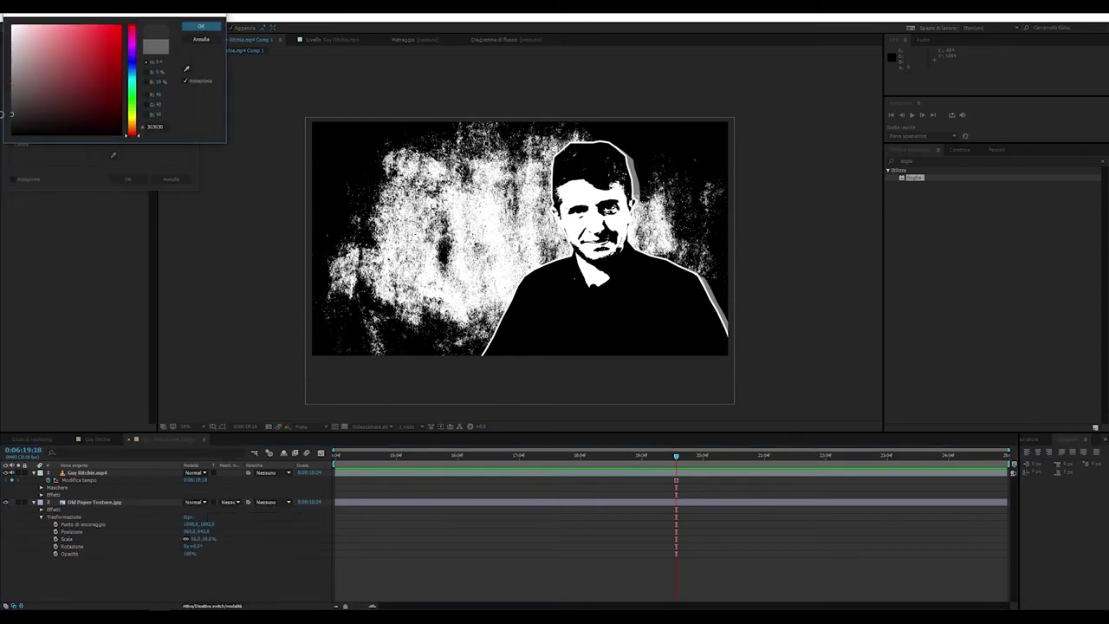
pyautogui.click(201, 26)
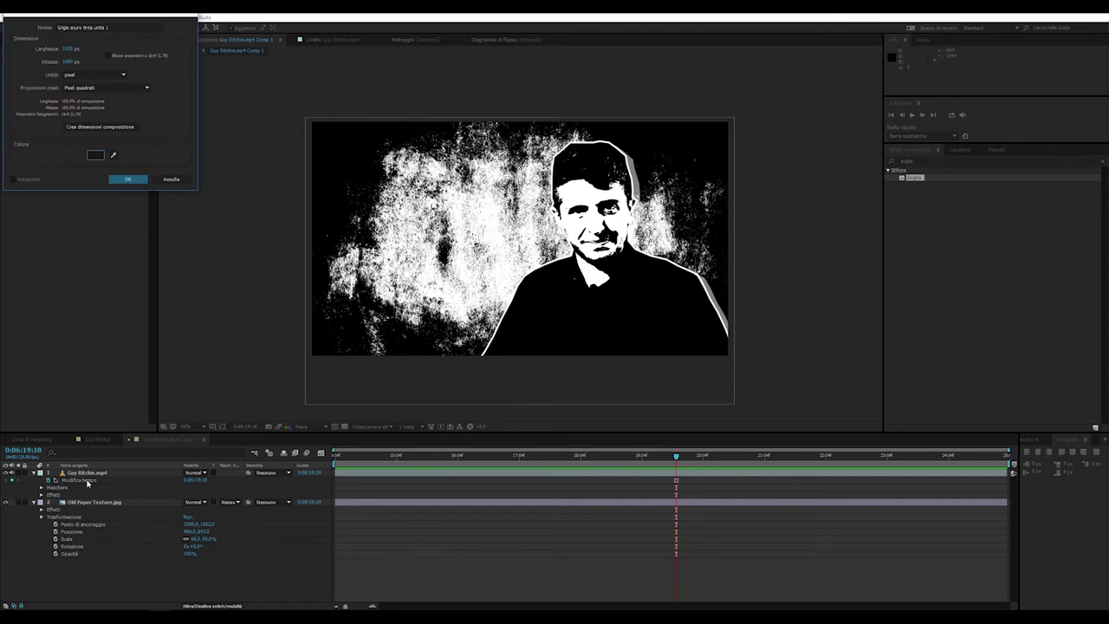
pyautogui.click(127, 179)
pyautogui.moveTo(103, 474)
pyautogui.mouseDown()
pyautogui.moveTo(187, 556)
pyautogui.moveTo(148, 555)
pyautogui.mouseUp()
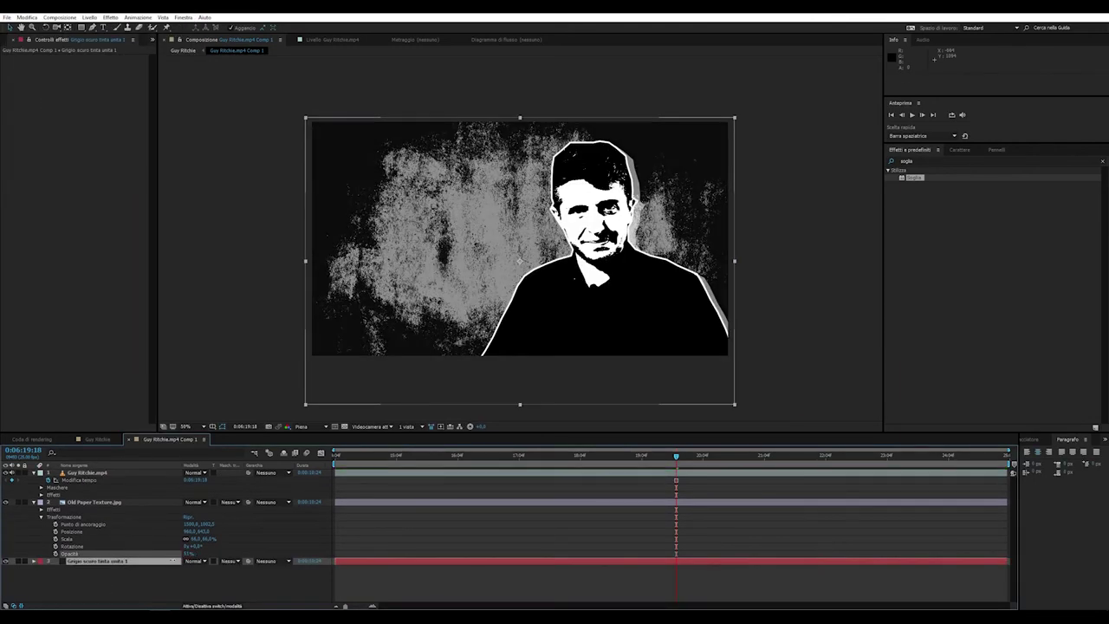
pyautogui.moveTo(914, 177); pyautogui.dragTo(95, 501)
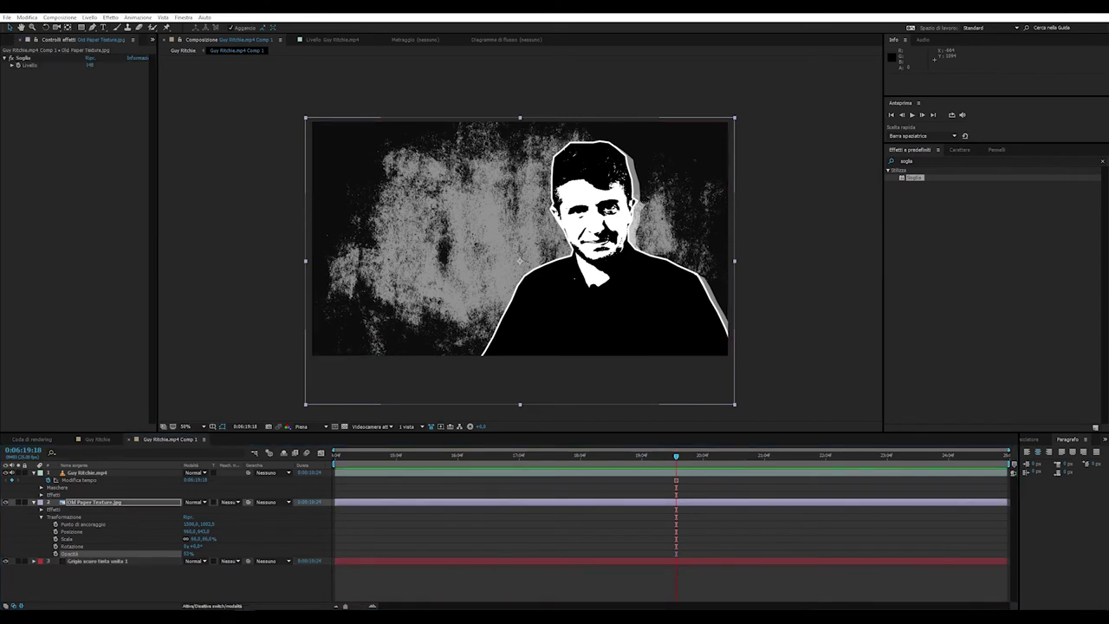
# Type the title SORRE in a text box left of the man.
pyautogui.click(103, 27)
pyautogui.moveTo(348, 171); pyautogui.dragTo(525, 254)
pyautogui.write('SORRE')
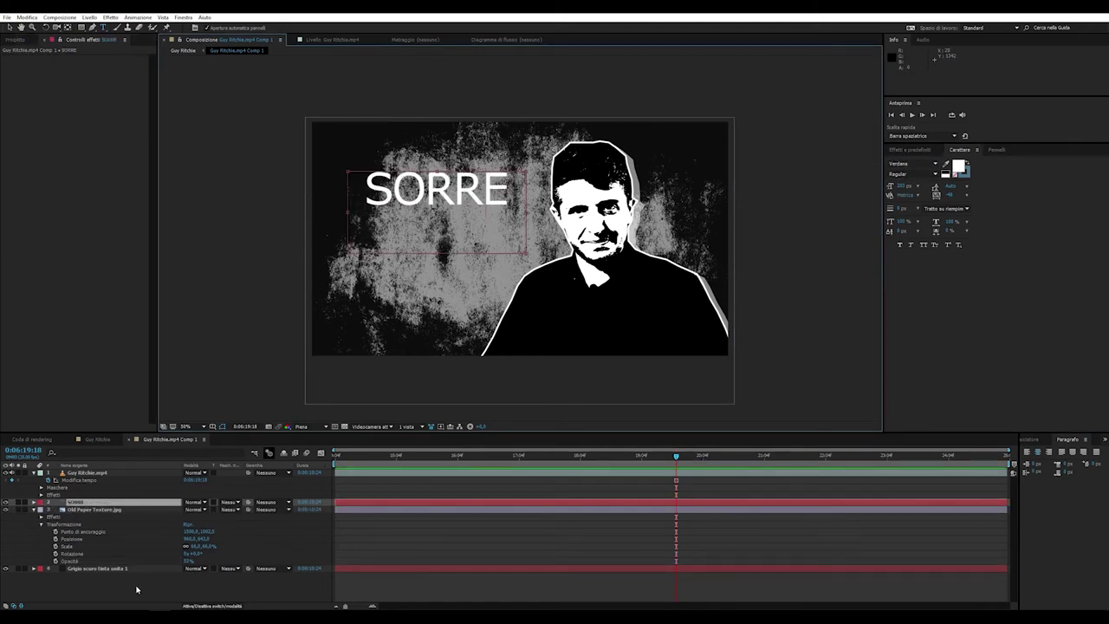
pyautogui.click(136, 587)
# Create a white solid and resize it into a thin underline bar beneath SORRE.
pyautogui.rightClick(57, 527)
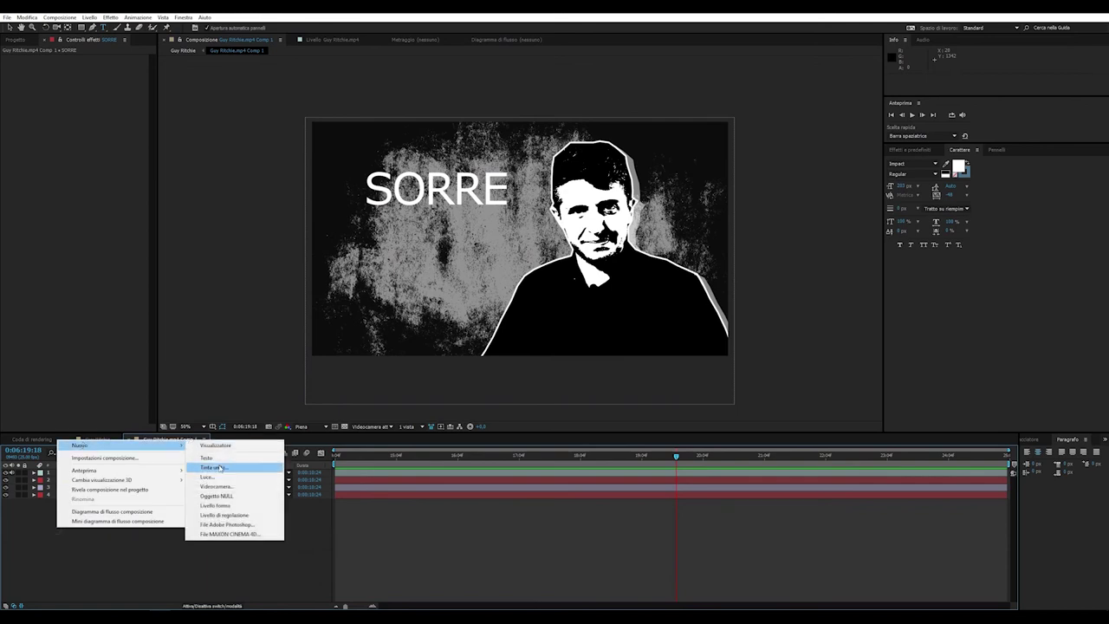
pyautogui.click(216, 463)
pyautogui.click(96, 155)
pyautogui.click(156, 29)
pyautogui.click(129, 179)
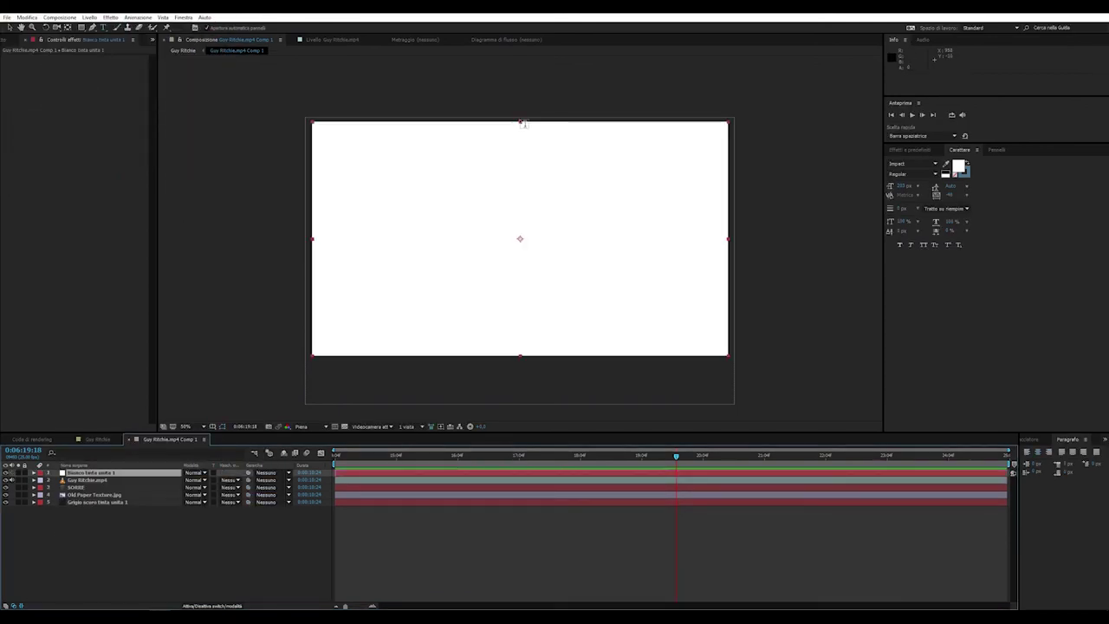
pyautogui.moveTo(519, 123); pyautogui.dragTo(520, 226)
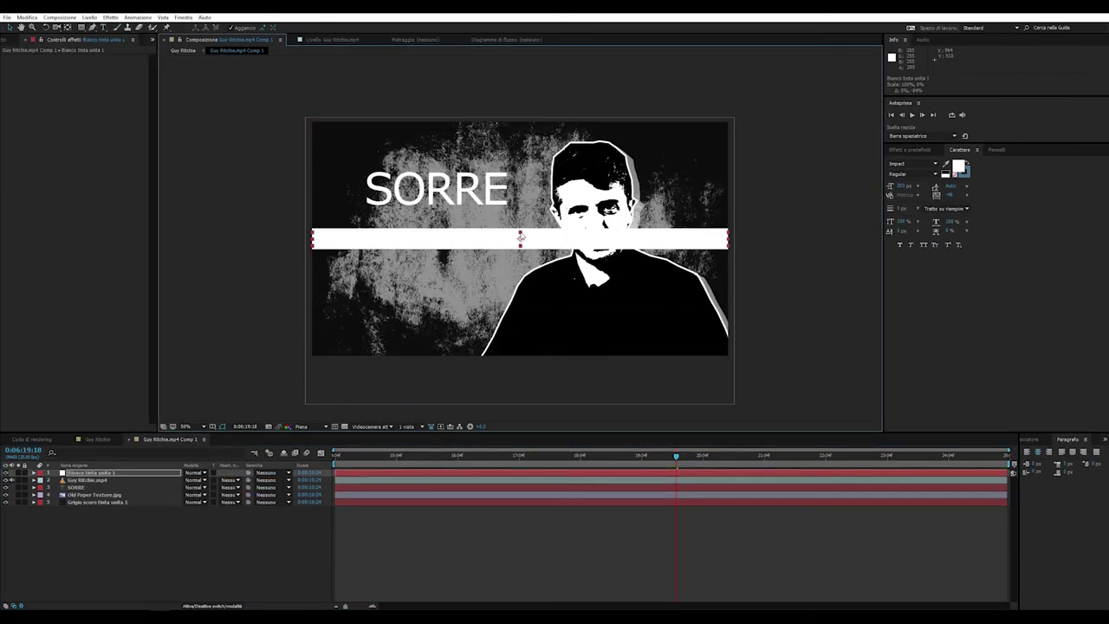
pyautogui.moveTo(312, 235); pyautogui.dragTo(367, 235)
pyautogui.moveTo(727, 235)
pyautogui.mouseDown()
pyautogui.moveTo(451, 225)
pyautogui.moveTo(562, 295)
pyautogui.mouseUp()
pyautogui.scroll(2, 451, 225)
pyautogui.moveTo(372, 273); pyautogui.dragTo(318, 273)
pyautogui.moveTo(467, 288); pyautogui.dragTo(465, 268)
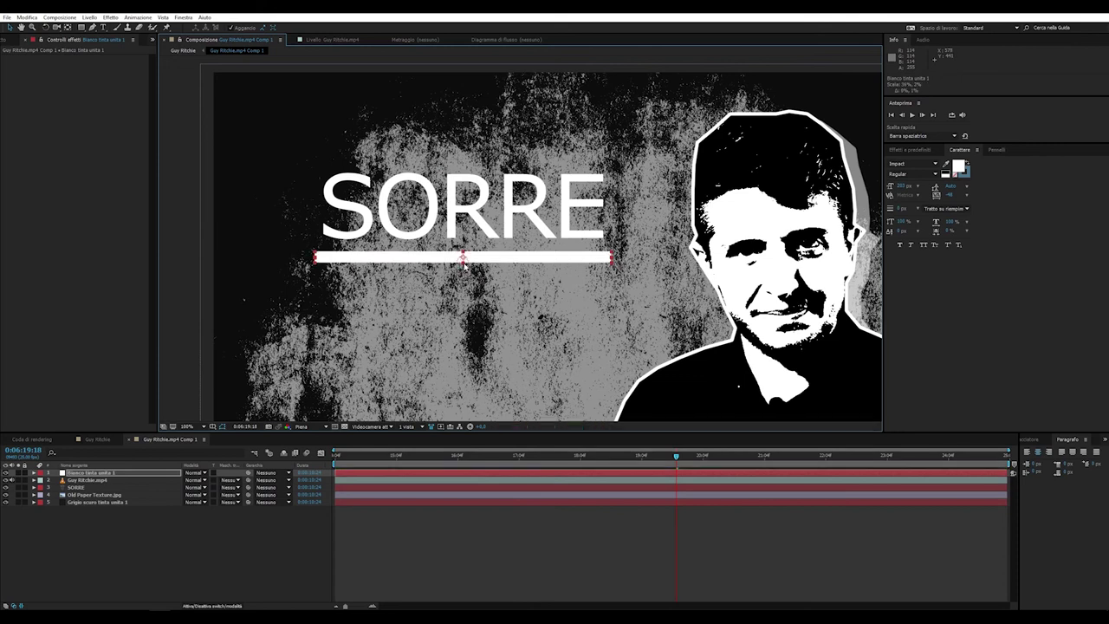
pyautogui.click(94, 494)
pyautogui.press(',')
pyautogui.press(',')
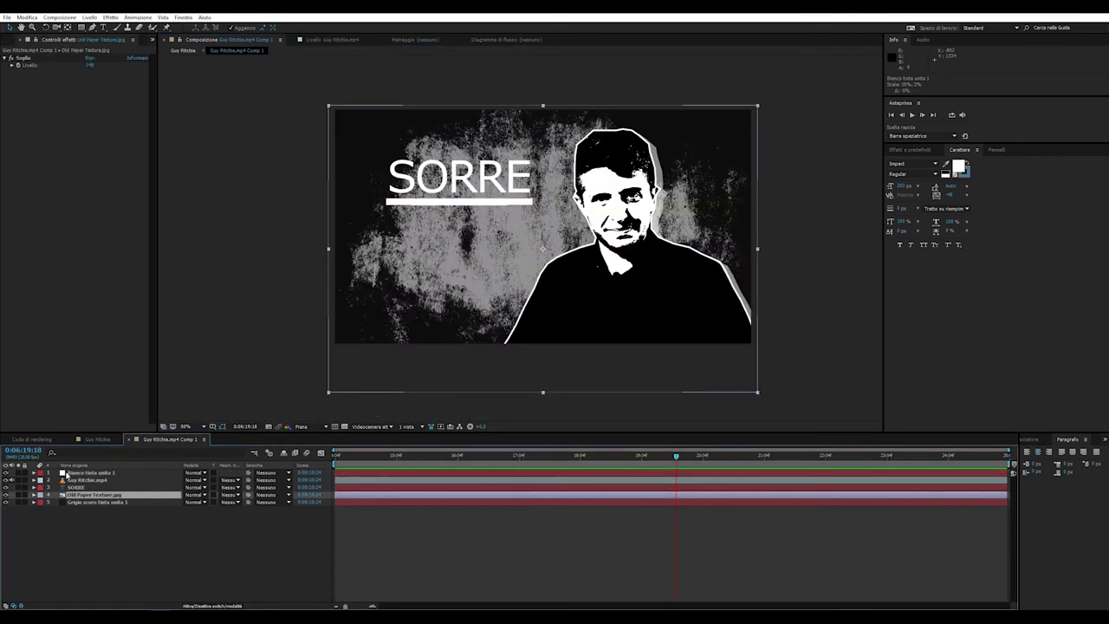
# Keyframe the man layer's Scale from 100% to about 120% a few frames later.
pyautogui.click(35, 480)
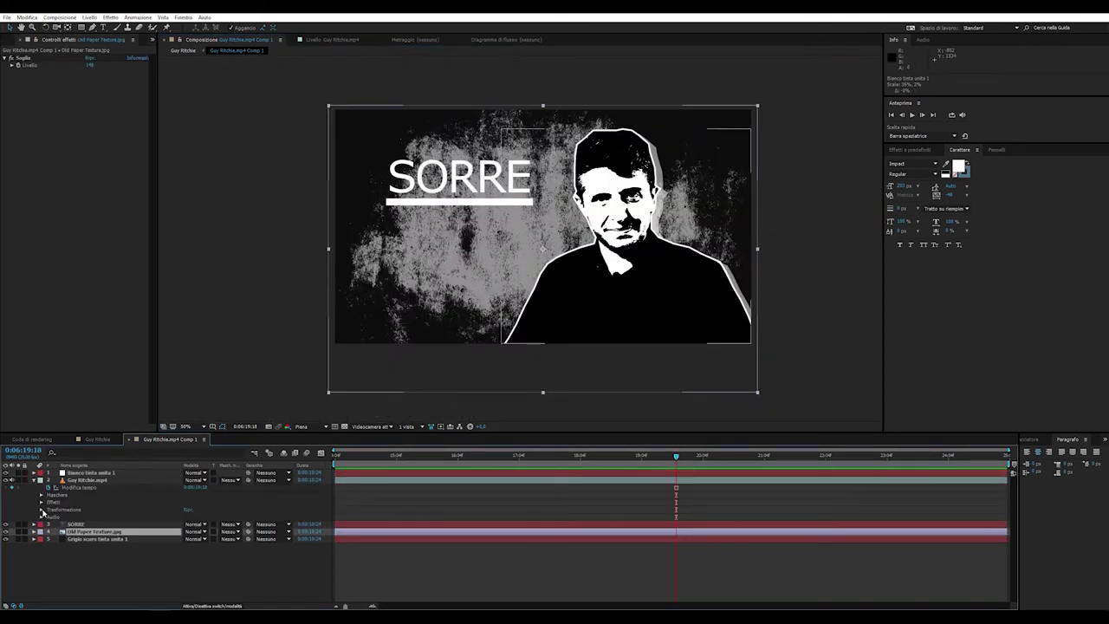
pyautogui.click(42, 510)
pyautogui.click(60, 531)
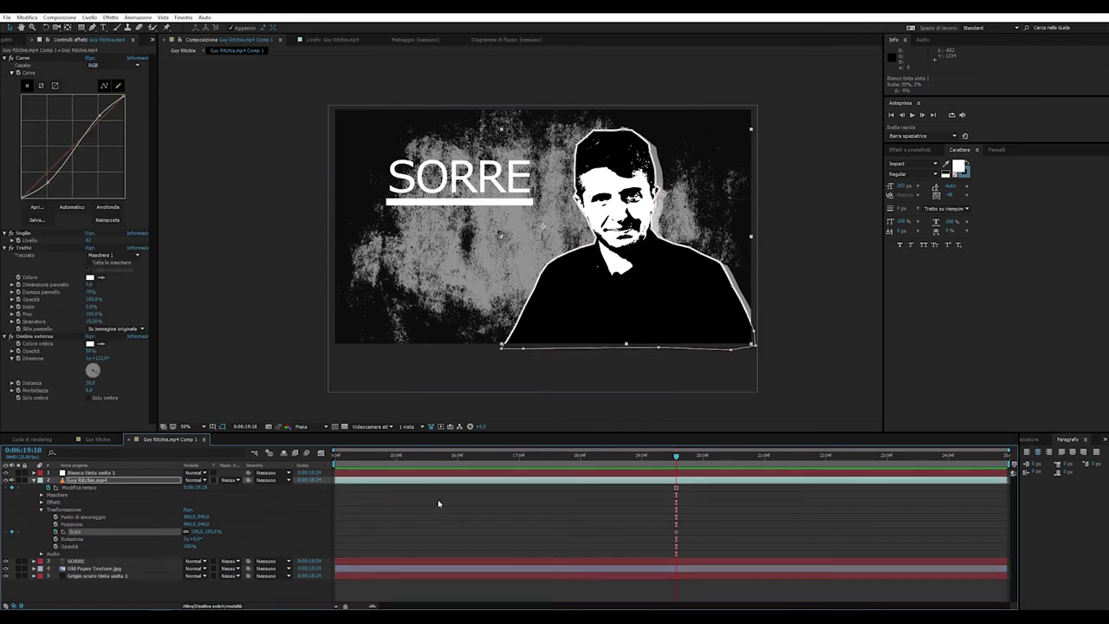
pyautogui.press('pagedown')
pyautogui.press('pagedown')
pyautogui.press('pagedown')
pyautogui.press('pagedown')
pyautogui.click(197, 531)
pyautogui.write('120')
pyautogui.press('Return')
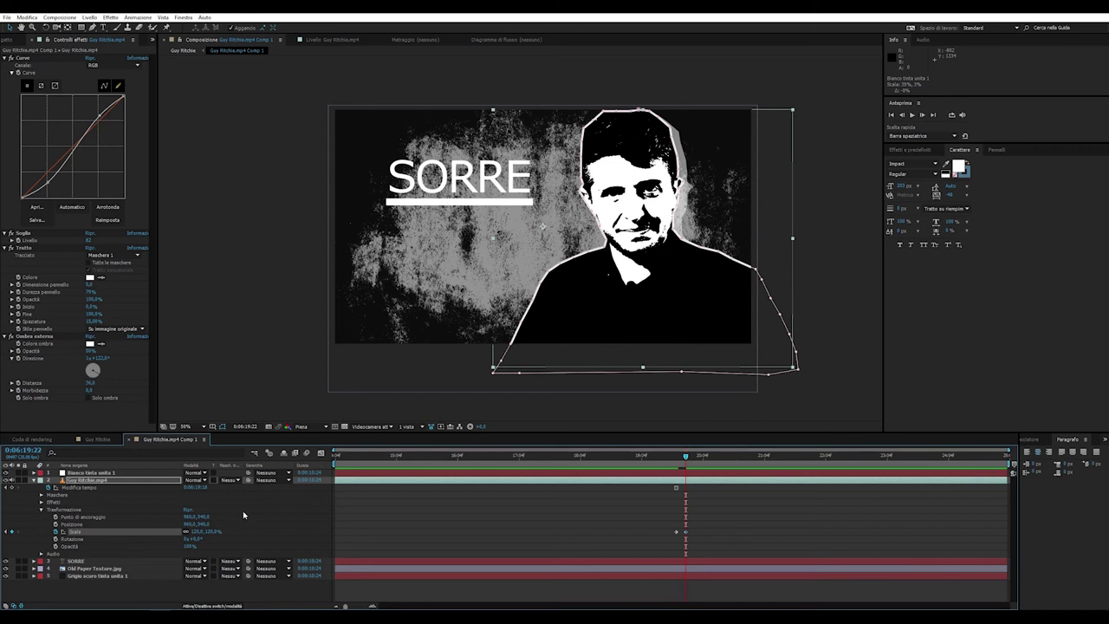
pyautogui.click(98, 439)
pyautogui.moveTo(656, 456); pyautogui.dragTo(676, 454)
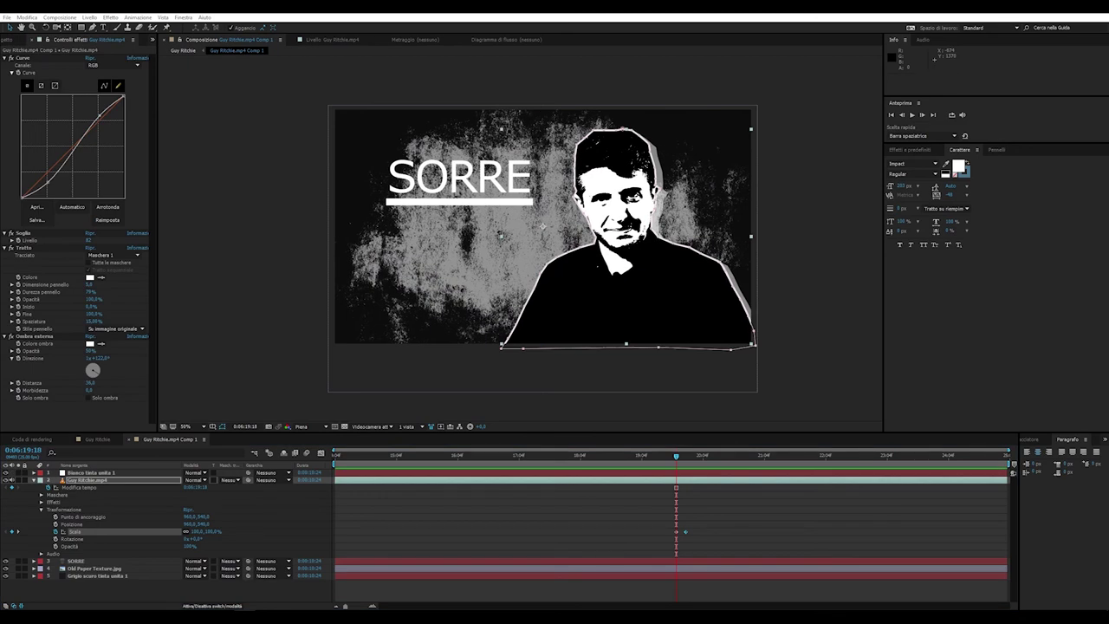
pyautogui.click(260, 272)
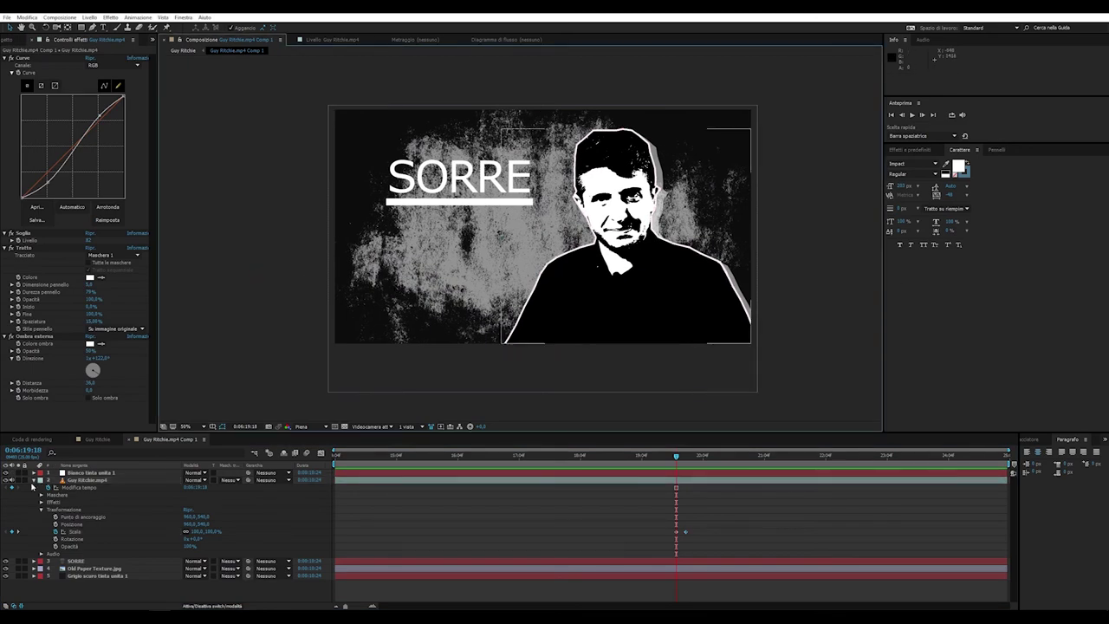
pyautogui.click(33, 481)
# Add a NULL 1 null object and parent all the other layers to it.
pyautogui.rightClick(65, 535)
pyautogui.moveTo(91, 453)
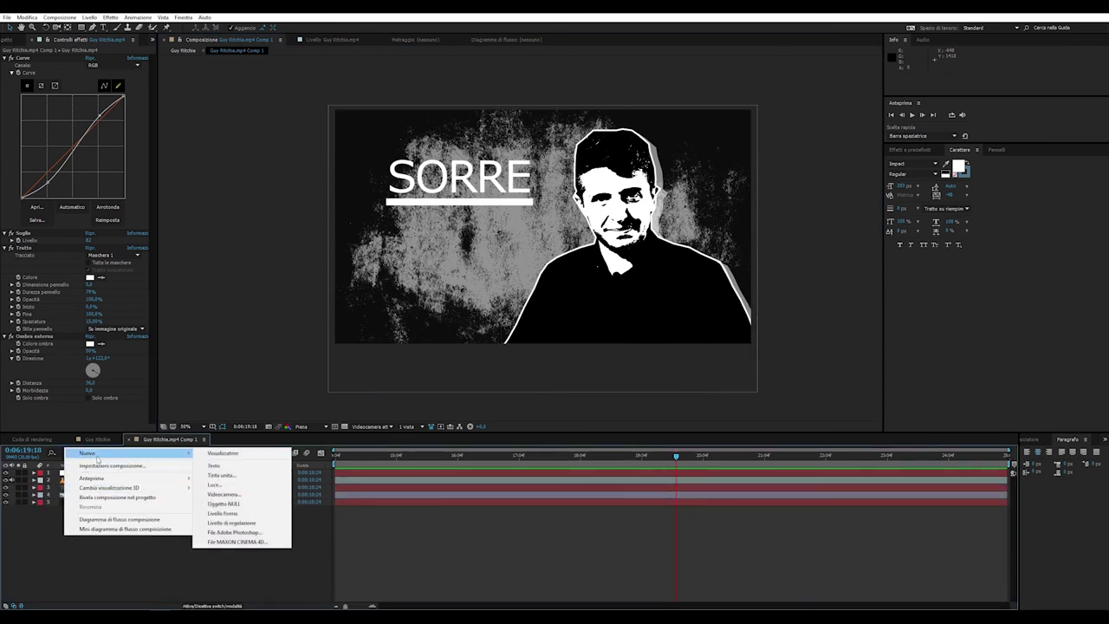
pyautogui.click(224, 503)
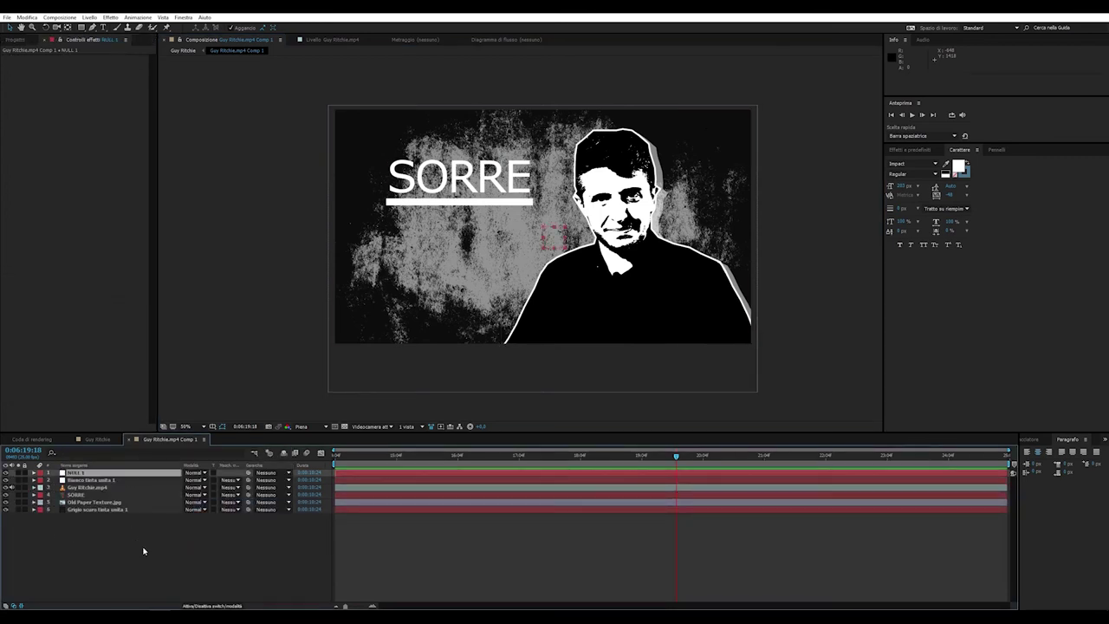
pyautogui.moveTo(144, 551); pyautogui.dragTo(124, 479)
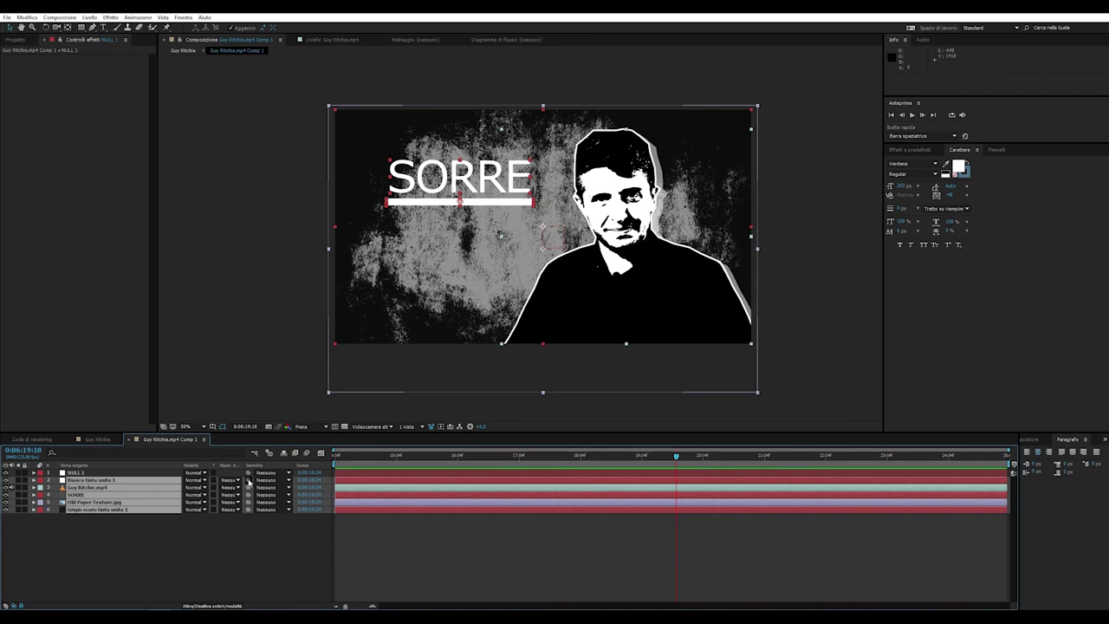
pyautogui.moveTo(249, 487); pyautogui.dragTo(144, 474)
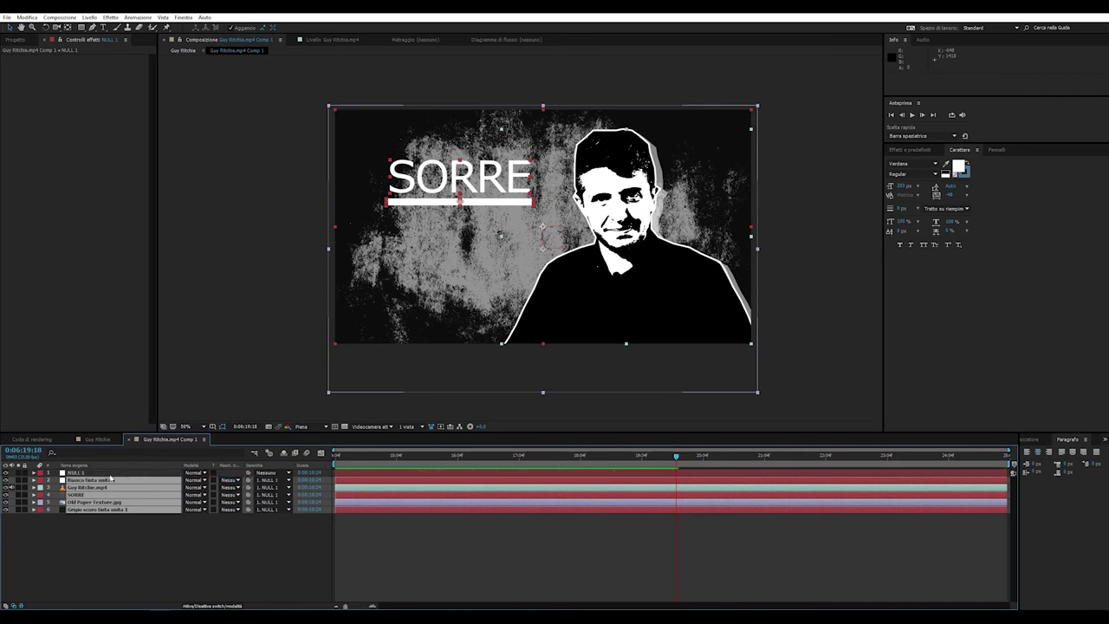
pyautogui.click(33, 475)
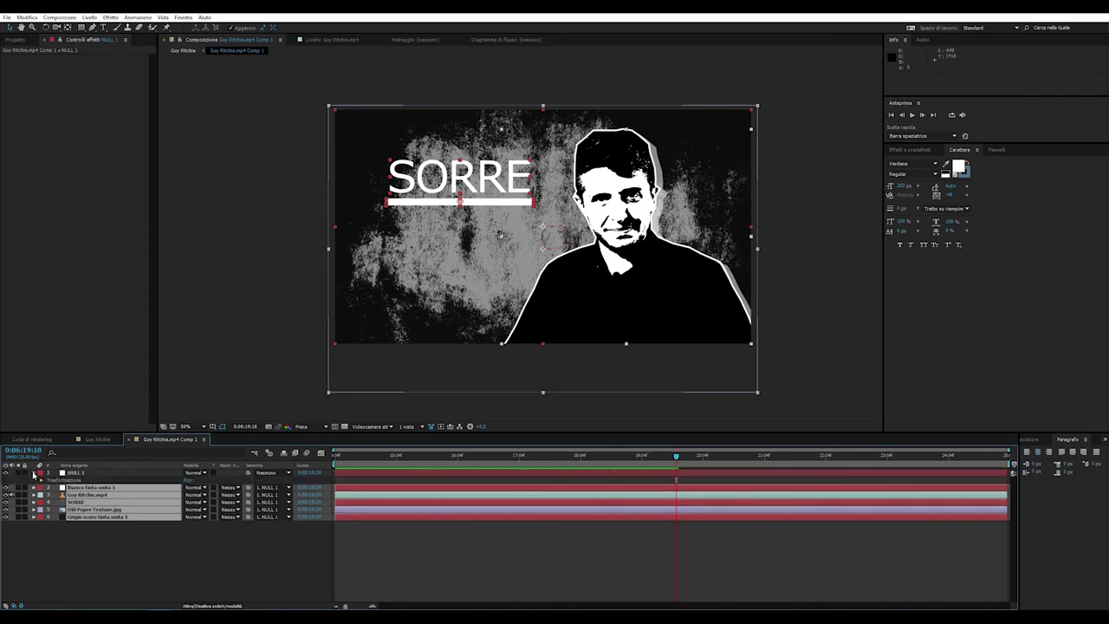
pyautogui.click(41, 481)
# Set starting Position, Scale and Rotation keyframes on NULL 1 in Guy Ritchie.mp4 Comp 1.
pyautogui.click(55, 494)
pyautogui.click(55, 501)
pyautogui.click(55, 508)
pyautogui.click(137, 440)
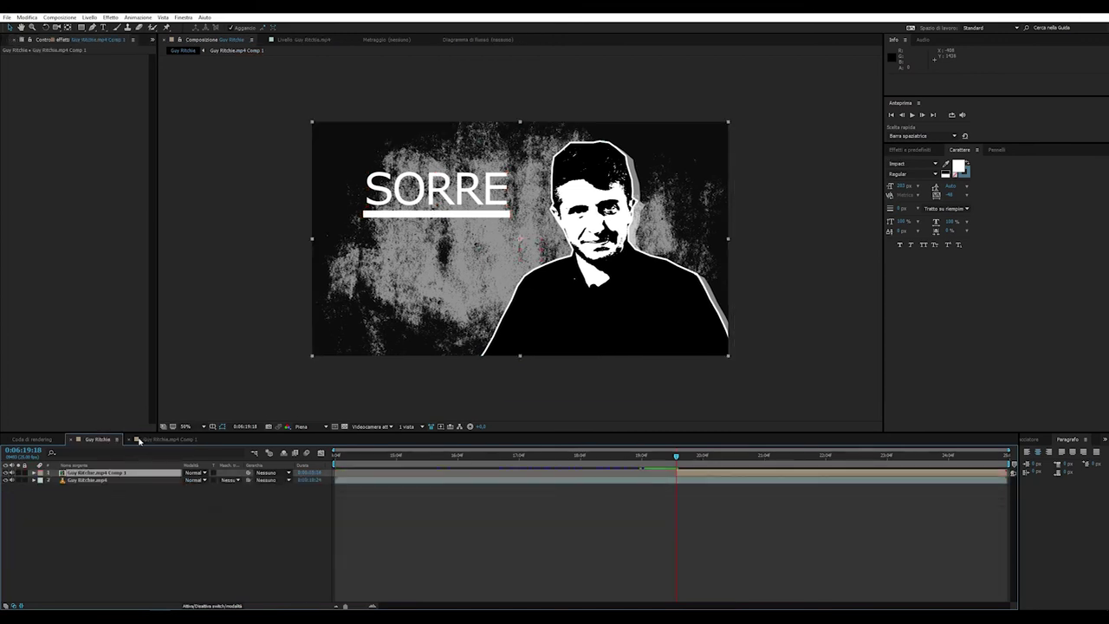
pyautogui.click(146, 439)
# Further along the timeline, increase NULL 1's Scale to zoom into the scene, then return to the Guy Ritchie comp.
pyautogui.moveTo(676, 455); pyautogui.dragTo(723, 455)
pyautogui.moveTo(192, 501)
pyautogui.mouseDown()
pyautogui.moveTo(202, 509)
pyautogui.moveTo(184, 494)
pyautogui.mouseUp()
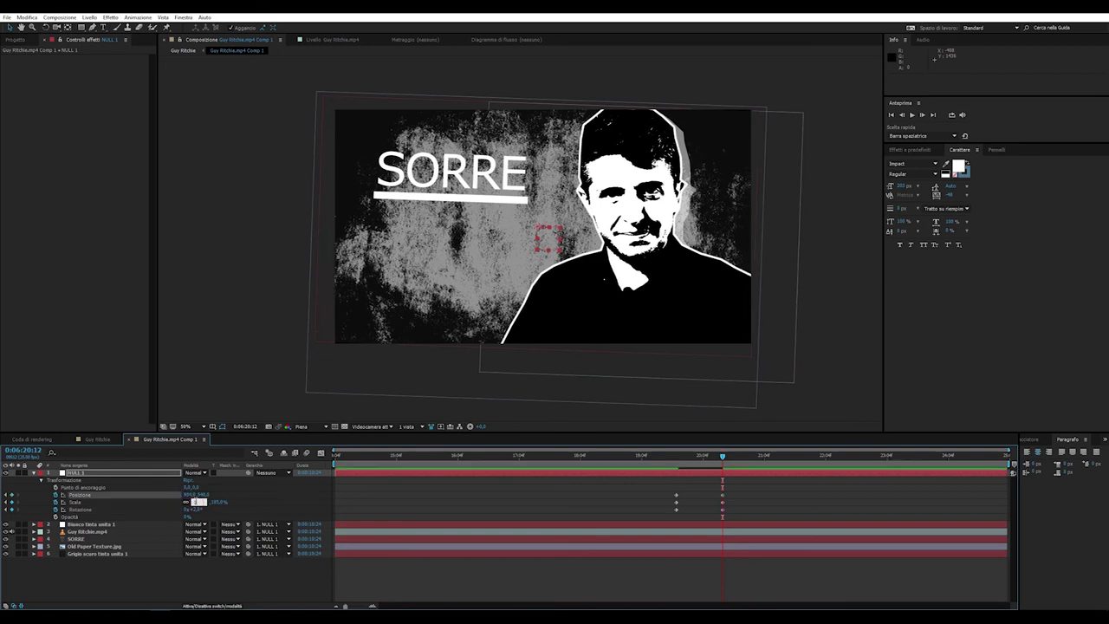
pyautogui.click(77, 501)
pyautogui.moveTo(723, 455); pyautogui.dragTo(625, 447)
pyautogui.hotkey('shift', ',')
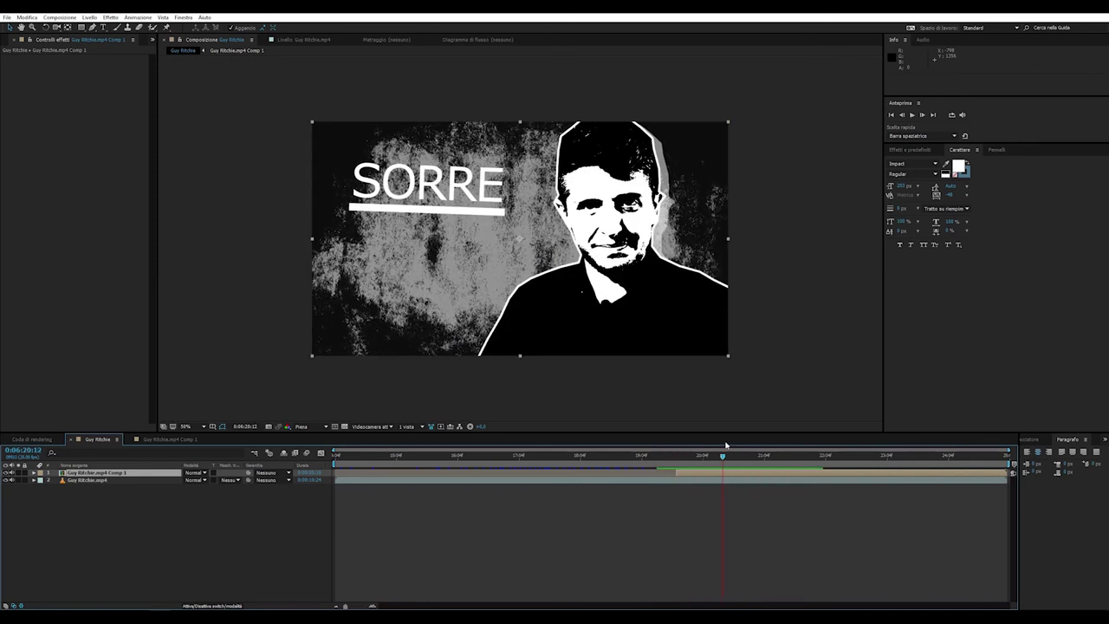